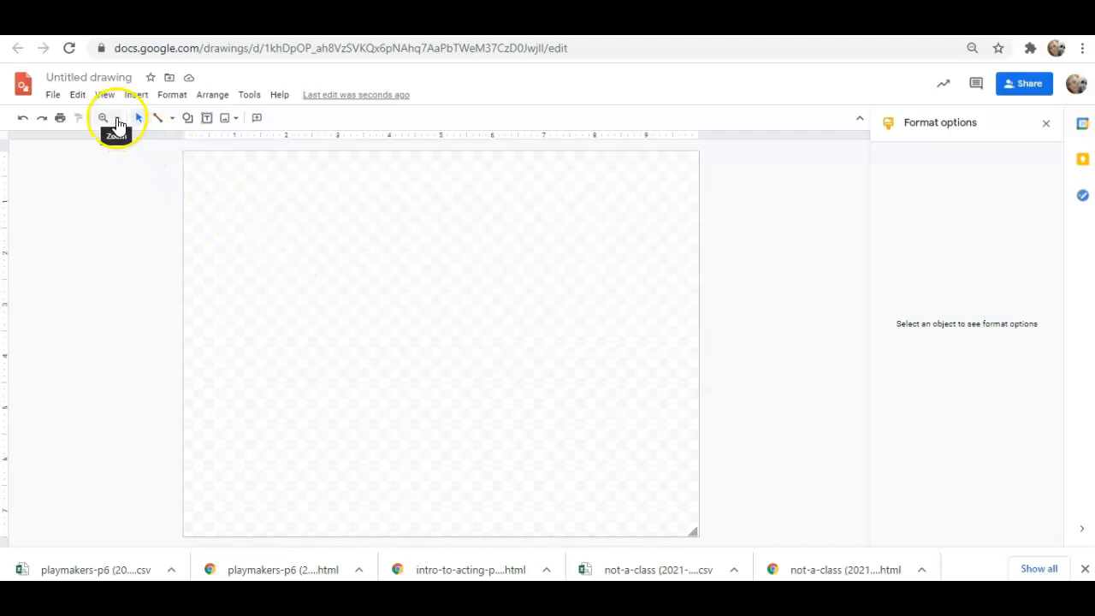
Set the drawing's page size to a custom 8.5 × 11 inches
left_click(52, 95)
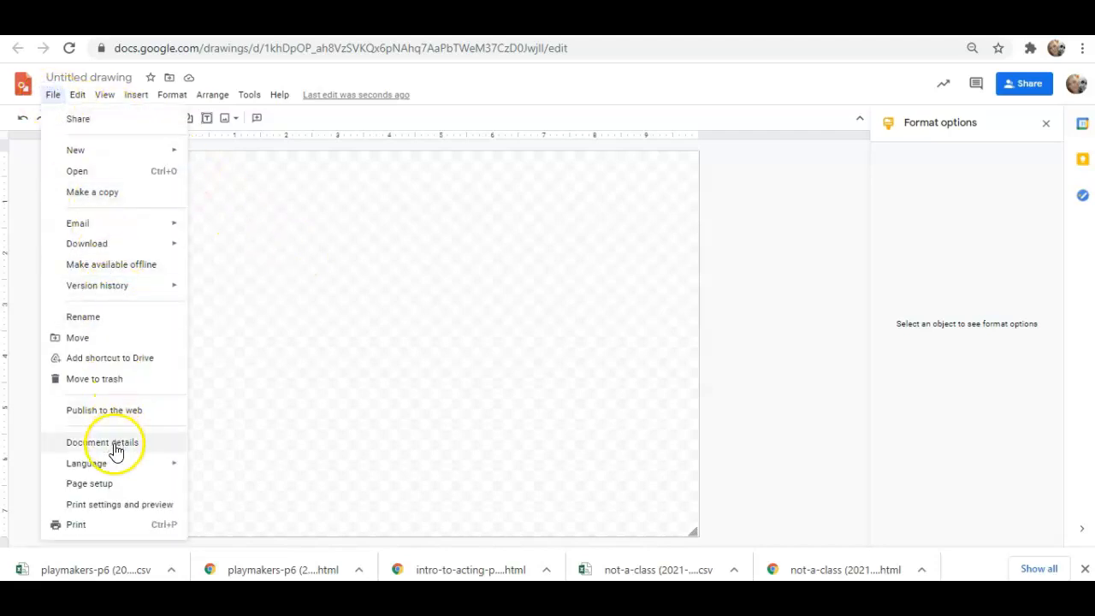
left_click(110, 485)
left_click(524, 289)
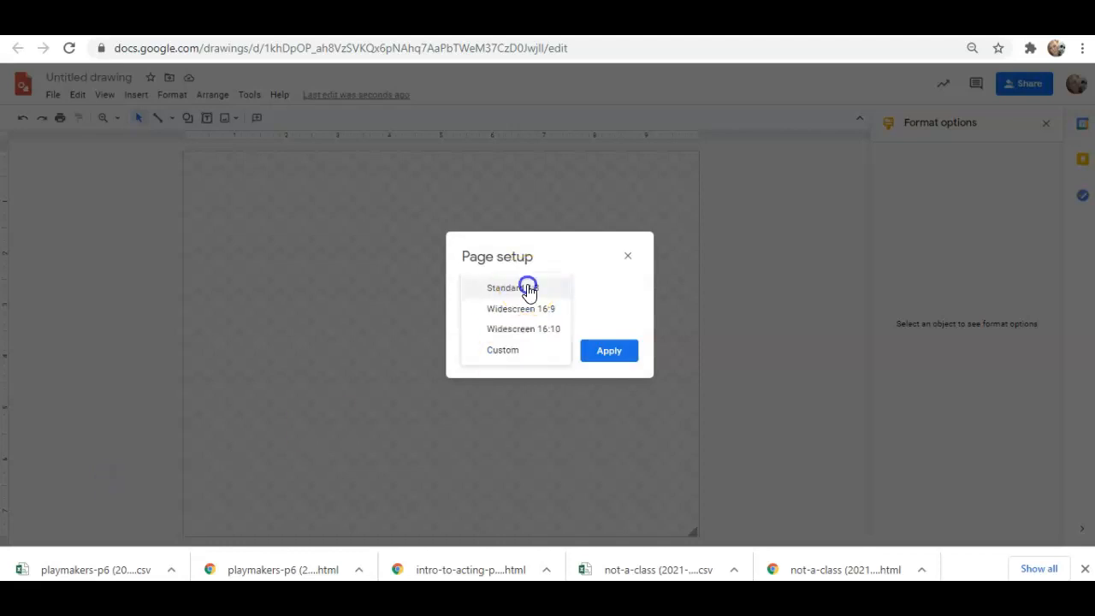
left_click(513, 353)
left_click(492, 321)
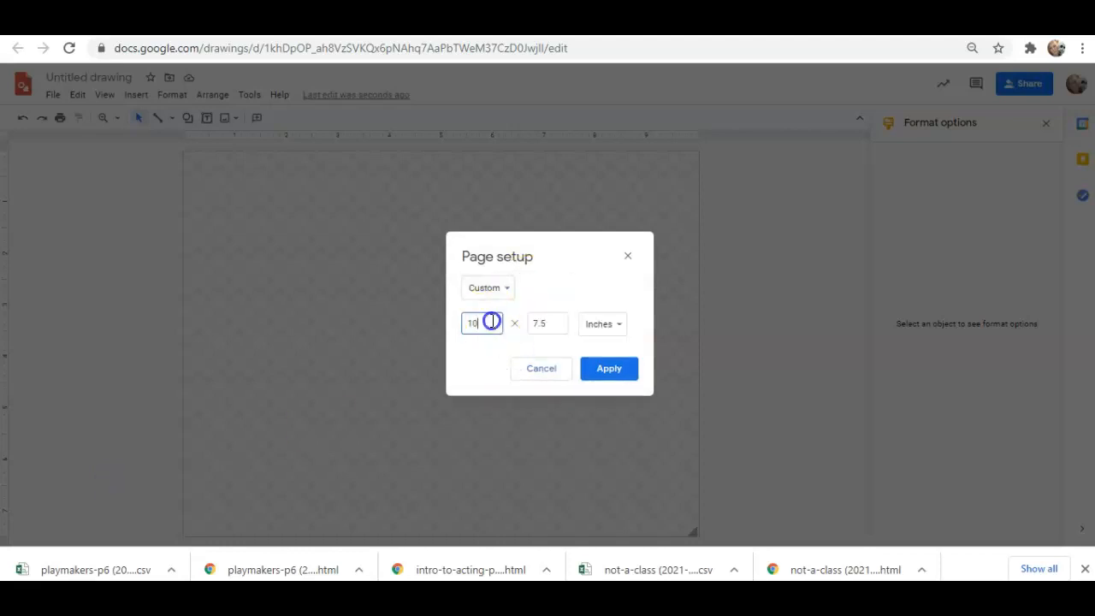
type("8.5")
left_click(534, 323)
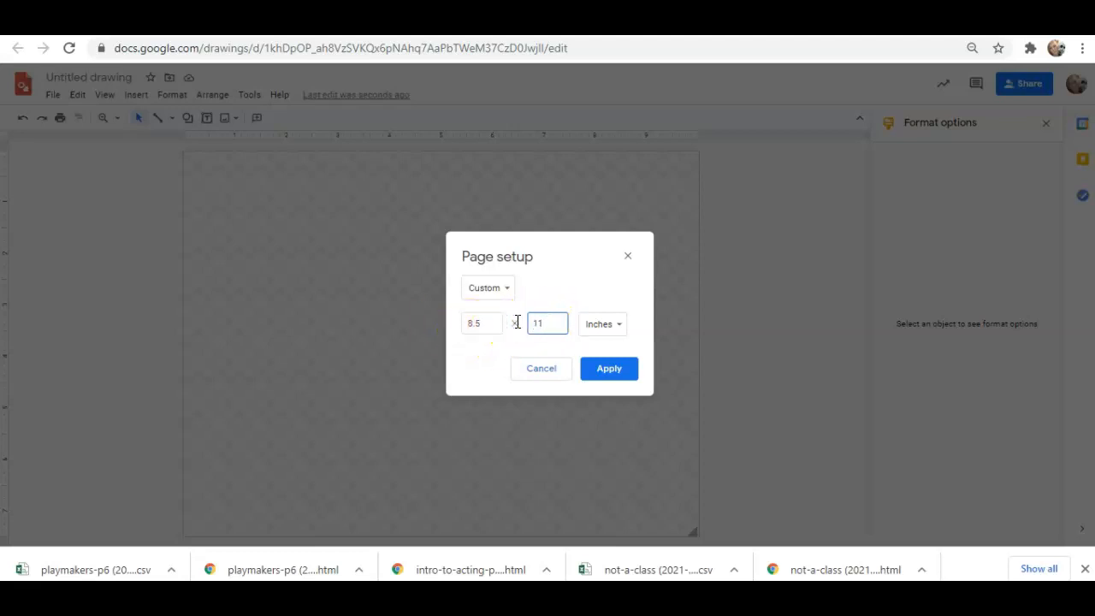
left_click(609, 372)
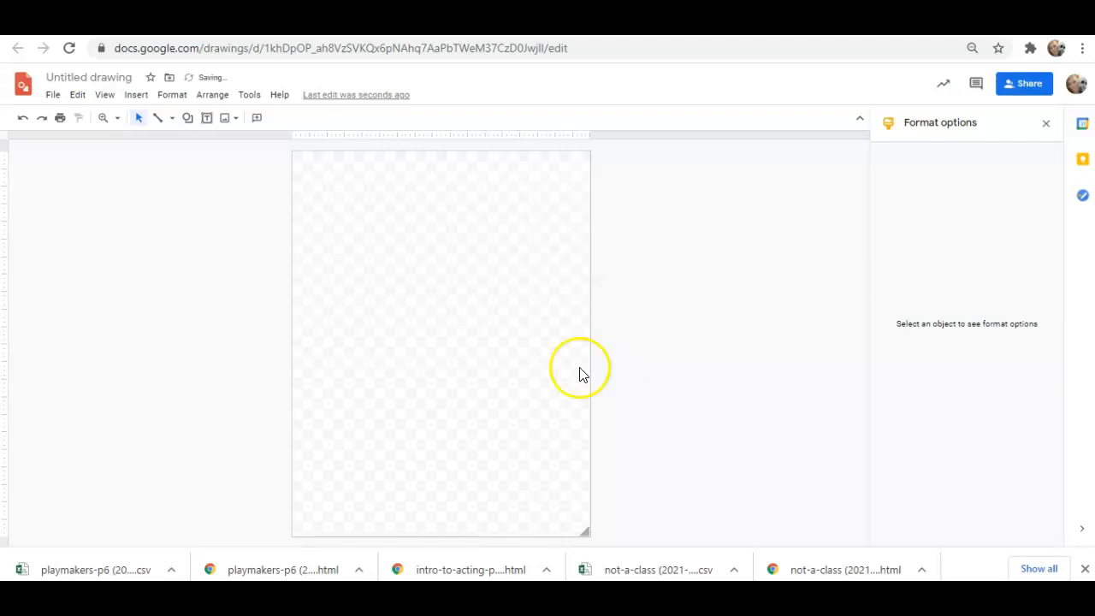
Copy the front-view female body sketch from the Google image results and paste it into the drawing
left_click(605, 23)
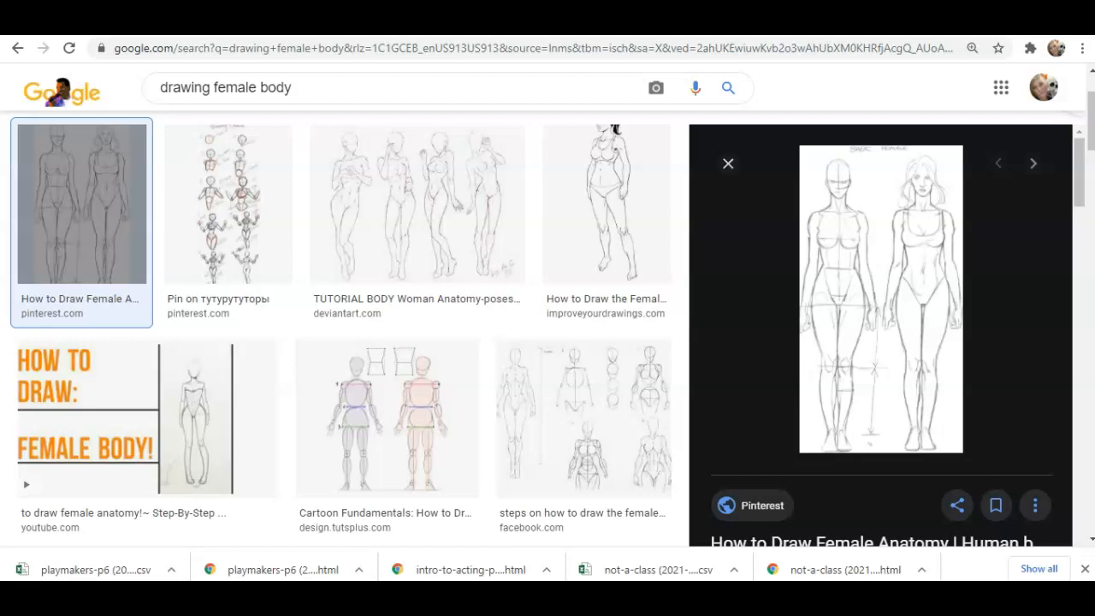
right_click(906, 298)
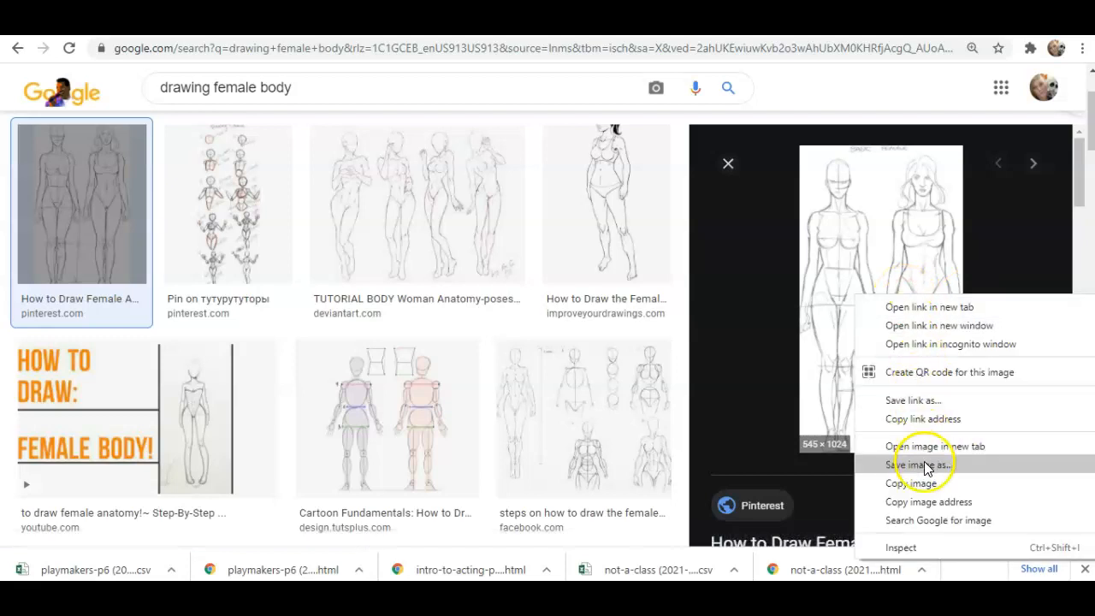
left_click(923, 490)
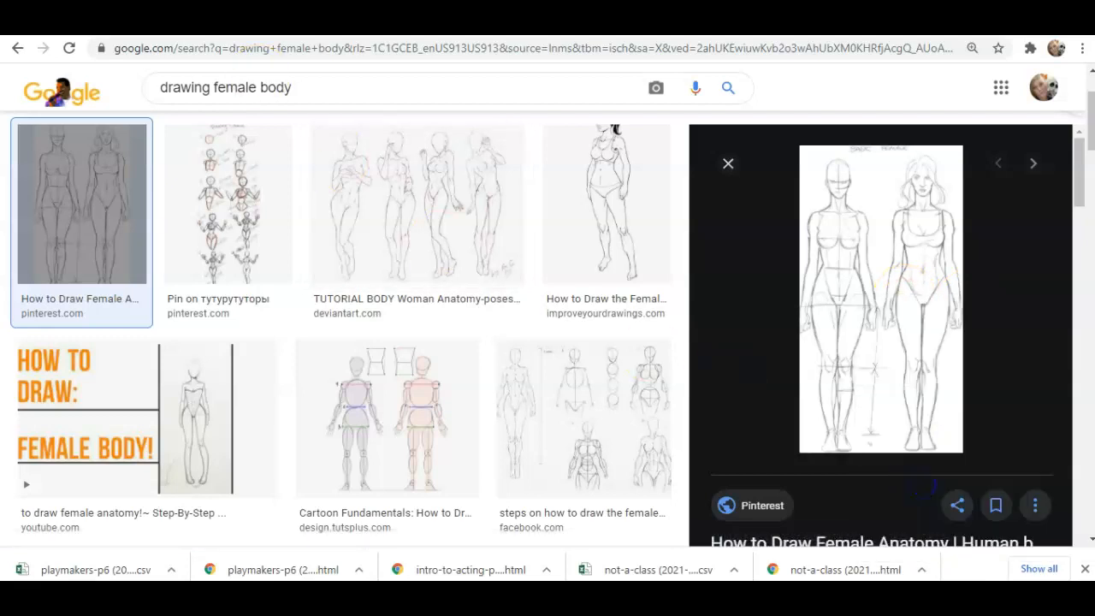
key("ctrl+Tab")
right_click(417, 306)
left_click(453, 364)
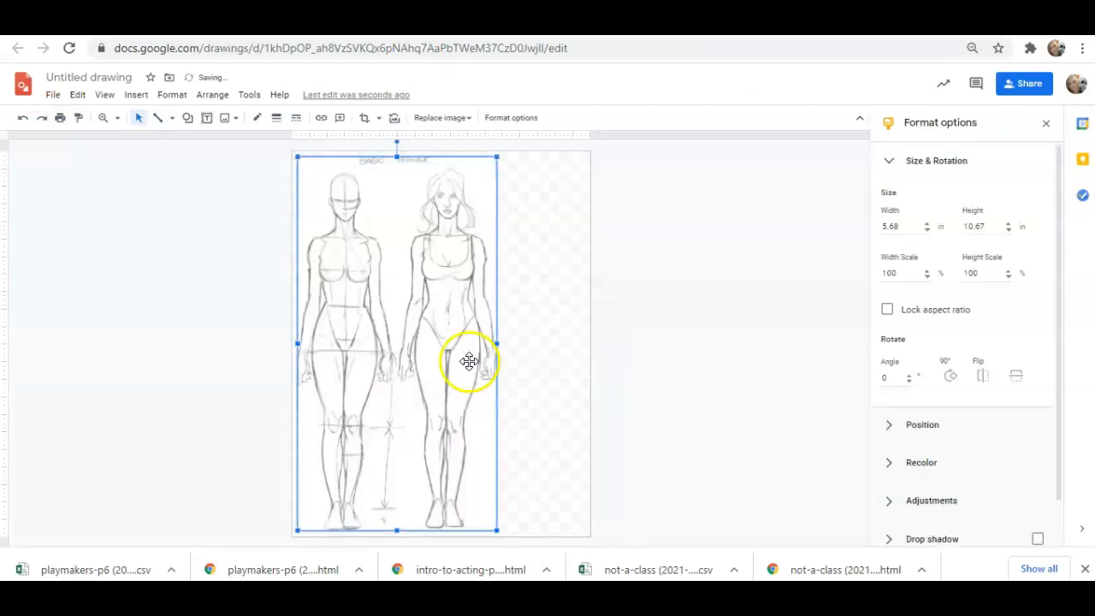
Crop the pasted sketch to the long-haired figure, trimming away the bald figure and the heading, to about 2.85 × 10.38 in
left_click(363, 117)
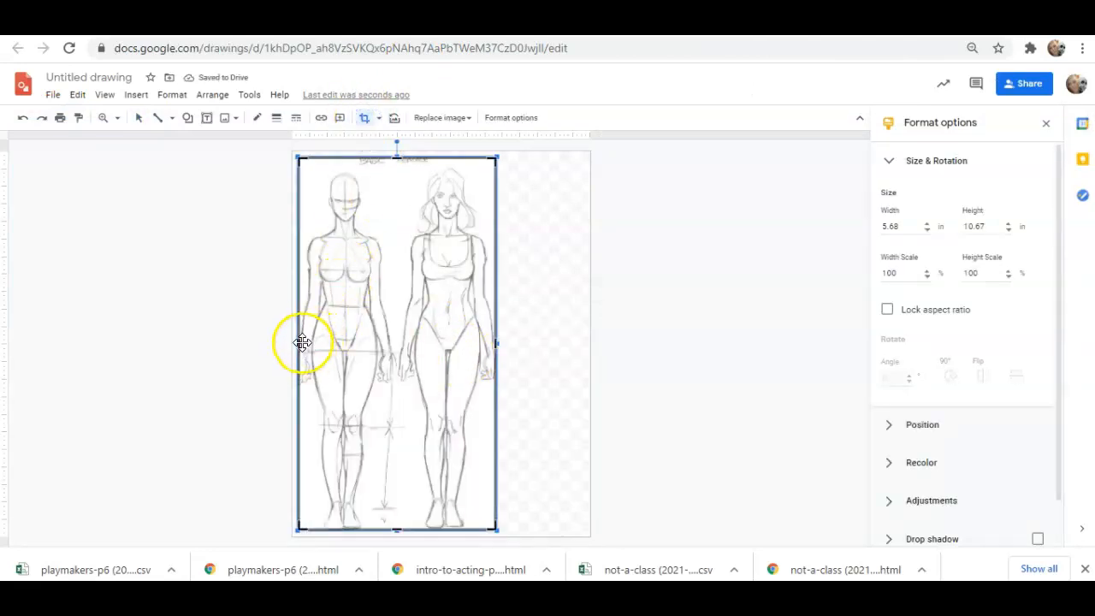
left_click_drag(300, 344, 396, 348)
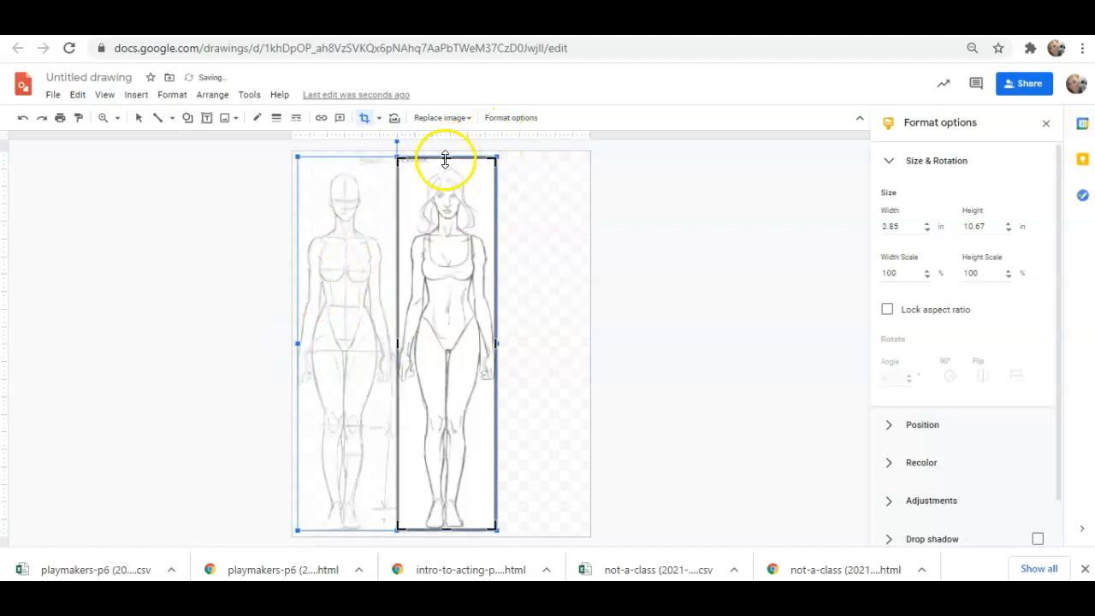
left_click_drag(445, 165, 445, 166)
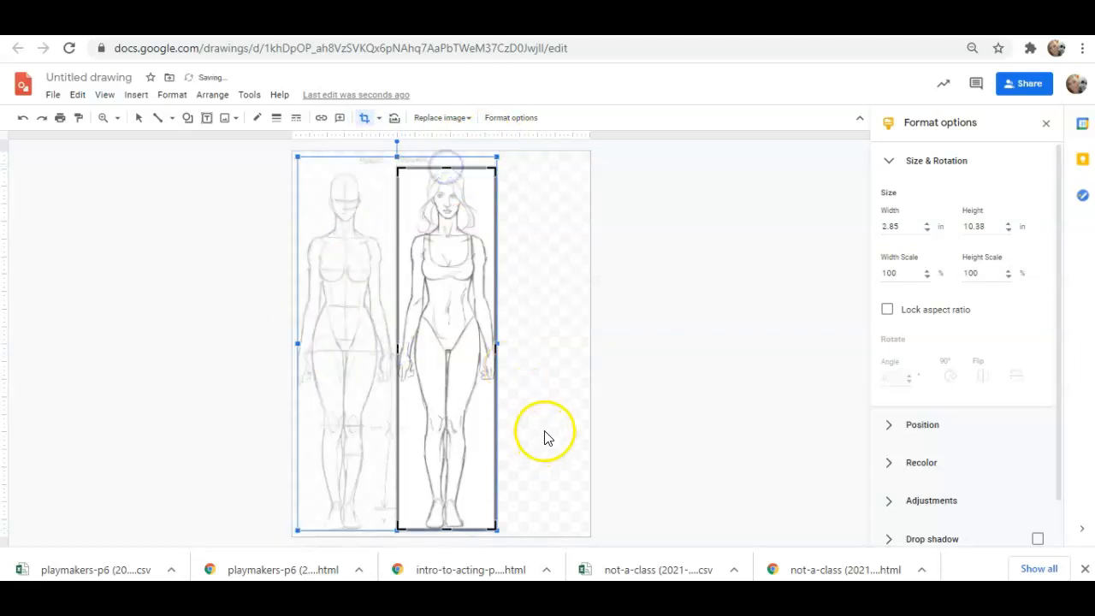
left_click(545, 436)
Enlarge the cropped figure so it spans nearly the full height of the page
left_click(443, 317)
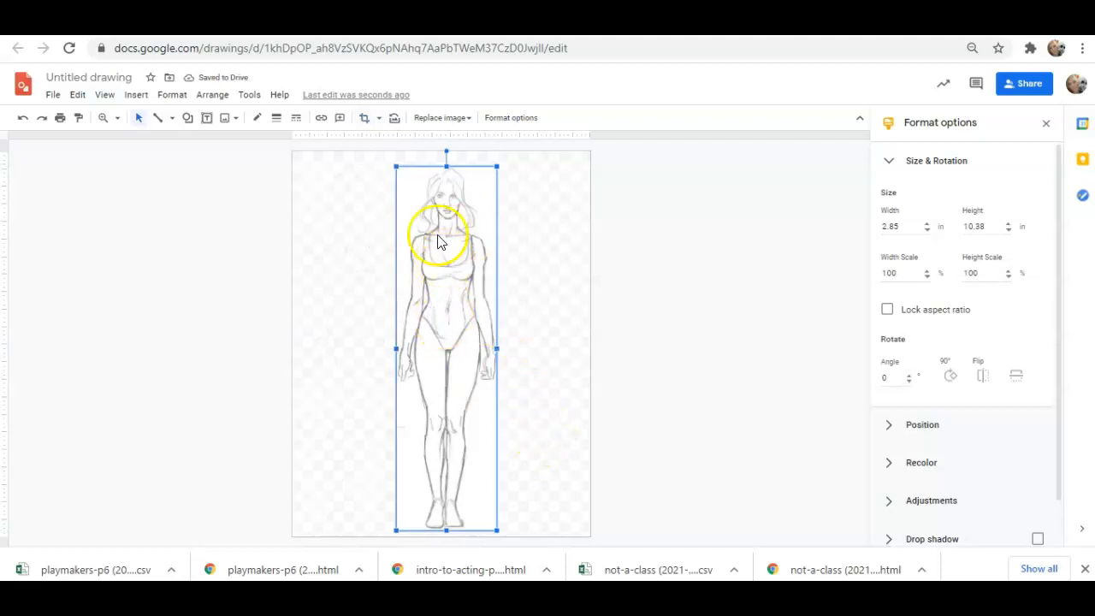
mouse_move(395, 166)
left_mouse_down()
mouse_move(380, 155)
mouse_move(391, 175)
left_mouse_up()
left_click_drag(498, 533, 499, 533)
left_click(567, 421)
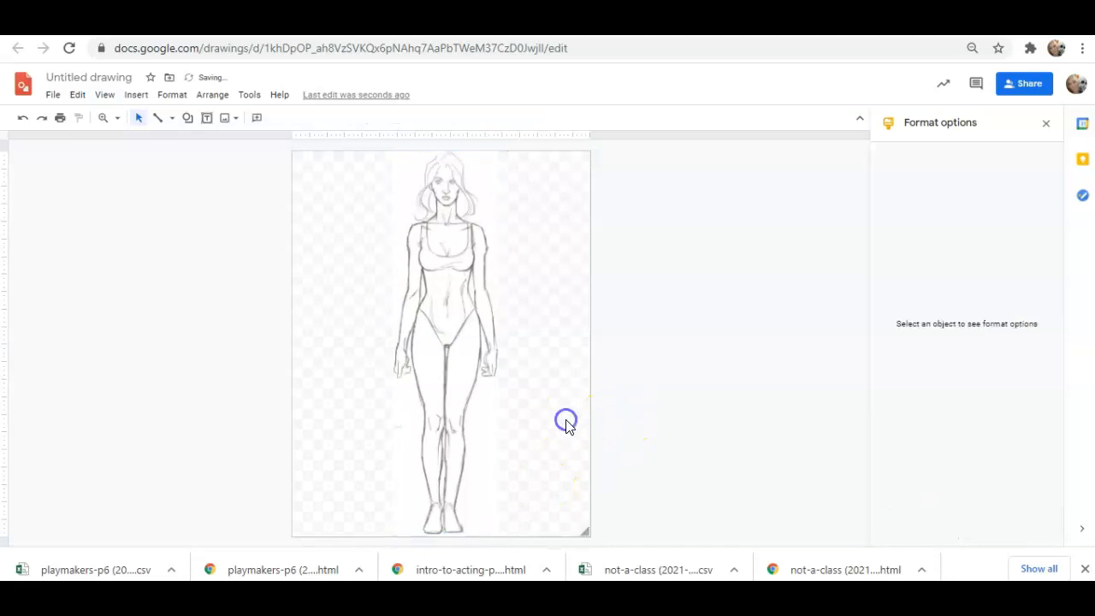
left_click(551, 543)
Draw a trapezoid about 6.28 × 6.21 in over the figure's lower body and move its upper edge to the waist
left_click(187, 120)
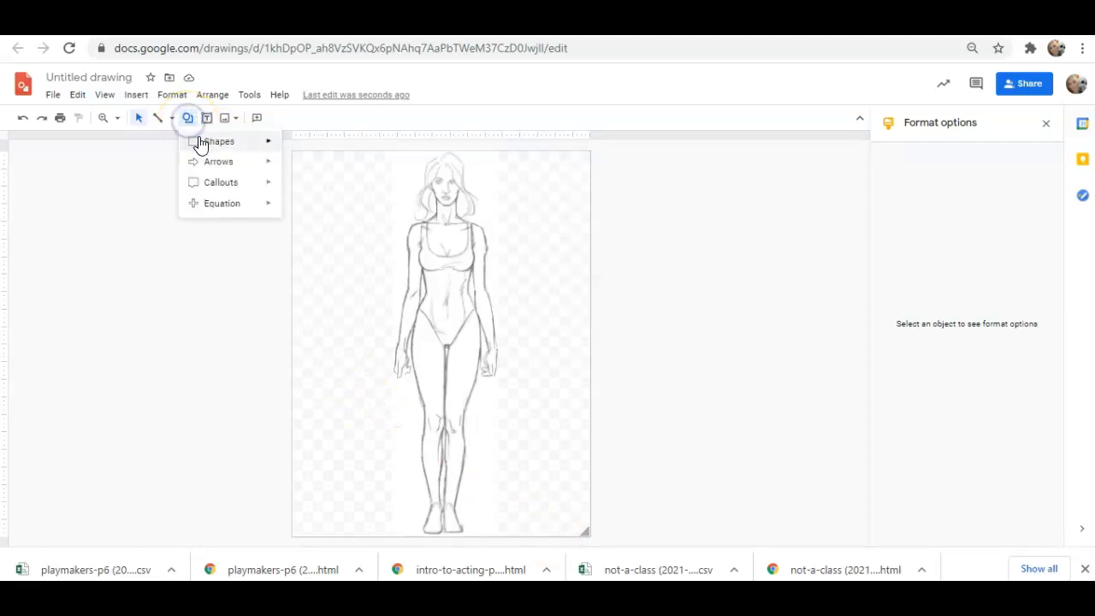
left_click(208, 163)
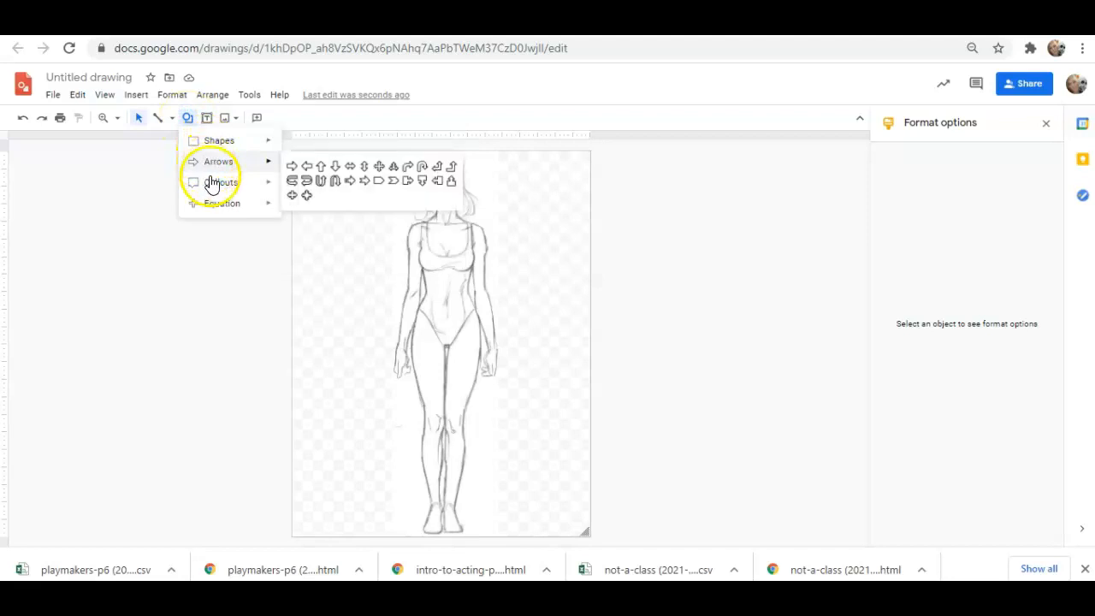
mouse_move(214, 188)
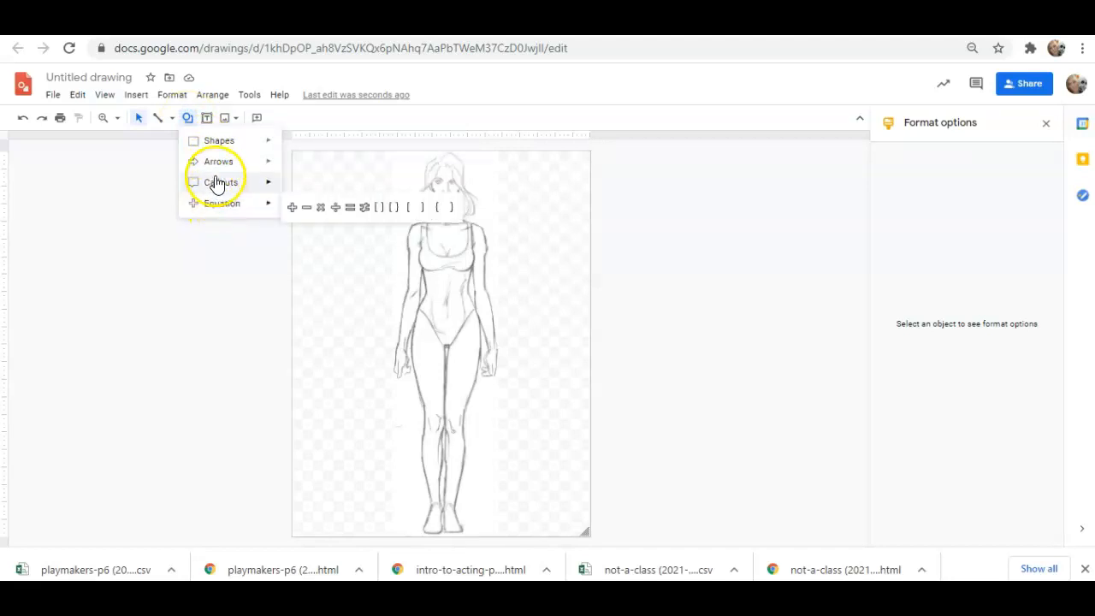
mouse_move(220, 144)
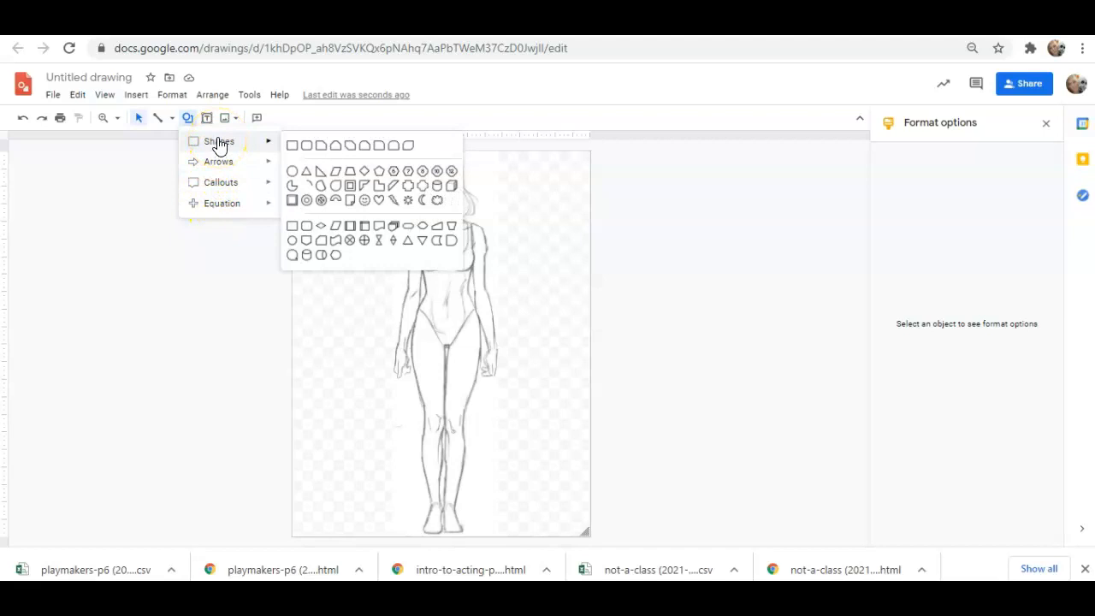
left_click(351, 170)
left_click_drag(352, 269, 573, 487)
left_click(460, 306)
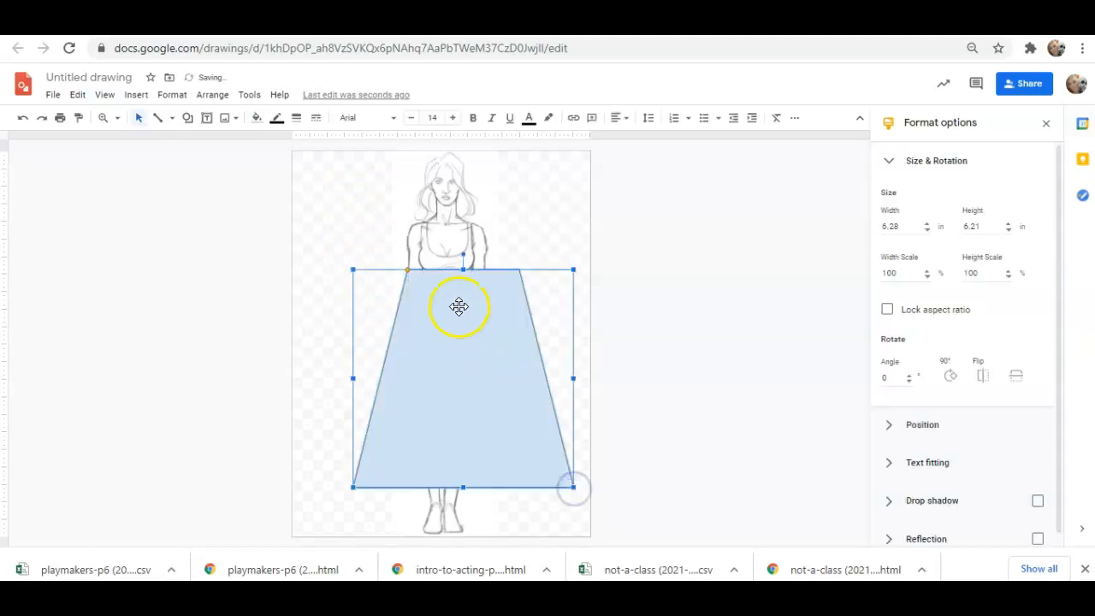
left_click_drag(453, 305, 445, 324)
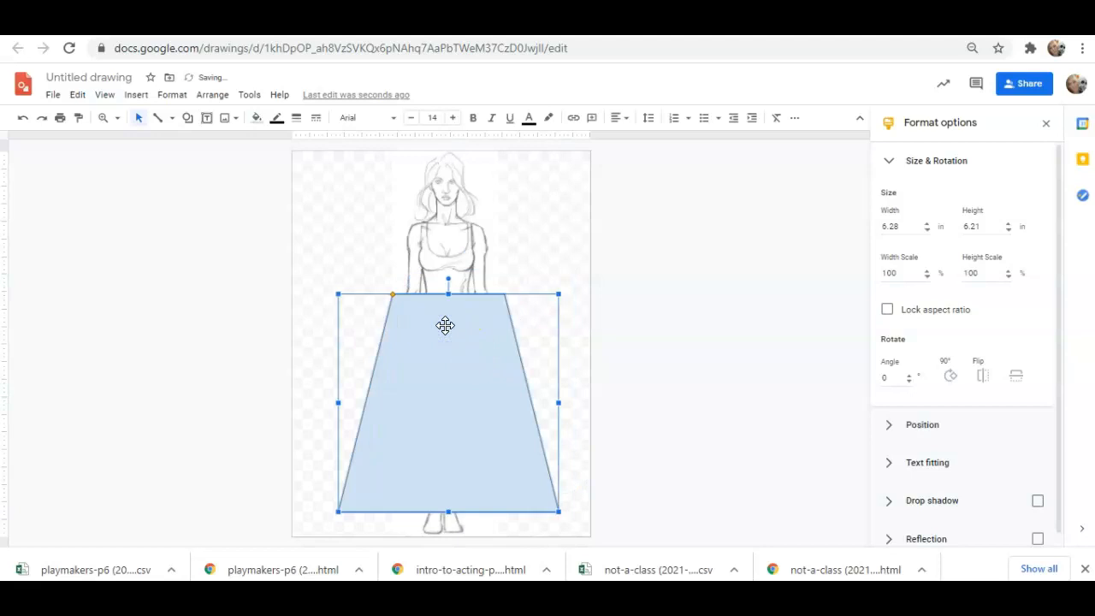
Narrow the trapezoid's upper edge to about the figure's waist width and align the shape with the waist
left_click(399, 296)
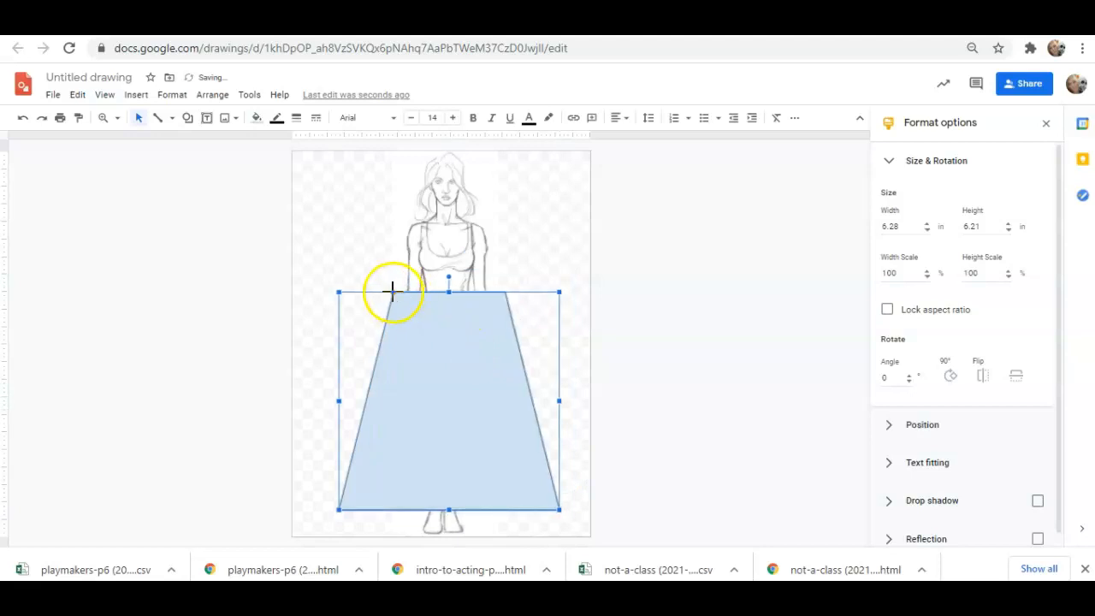
left_click_drag(402, 291, 428, 307)
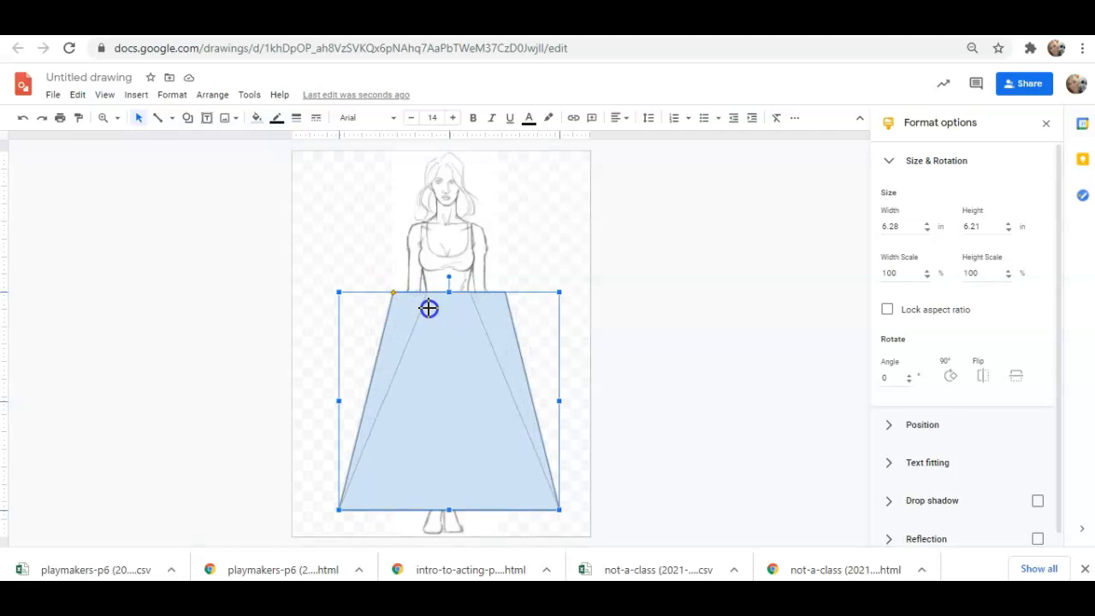
left_click_drag(429, 308, 428, 310)
left_click(449, 322)
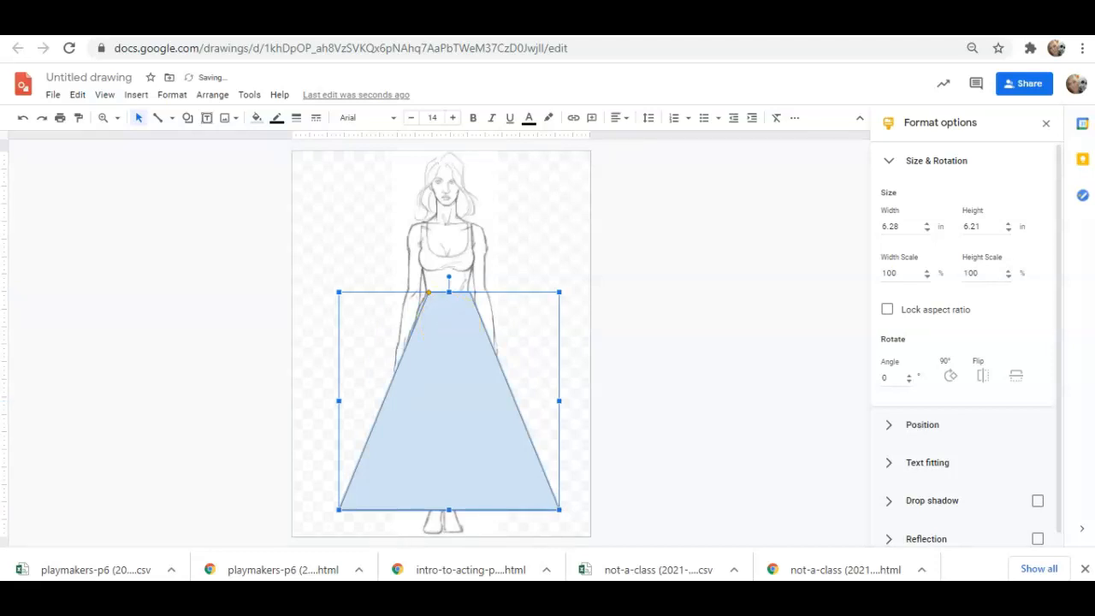
mouse_move(448, 323)
left_mouse_down()
mouse_move(427, 291)
mouse_move(448, 312)
left_mouse_up()
Shorten the skirt trapezoid to about 5.45 in high and taper its upper edge to match the waist
left_click_drag(448, 512, 450, 485)
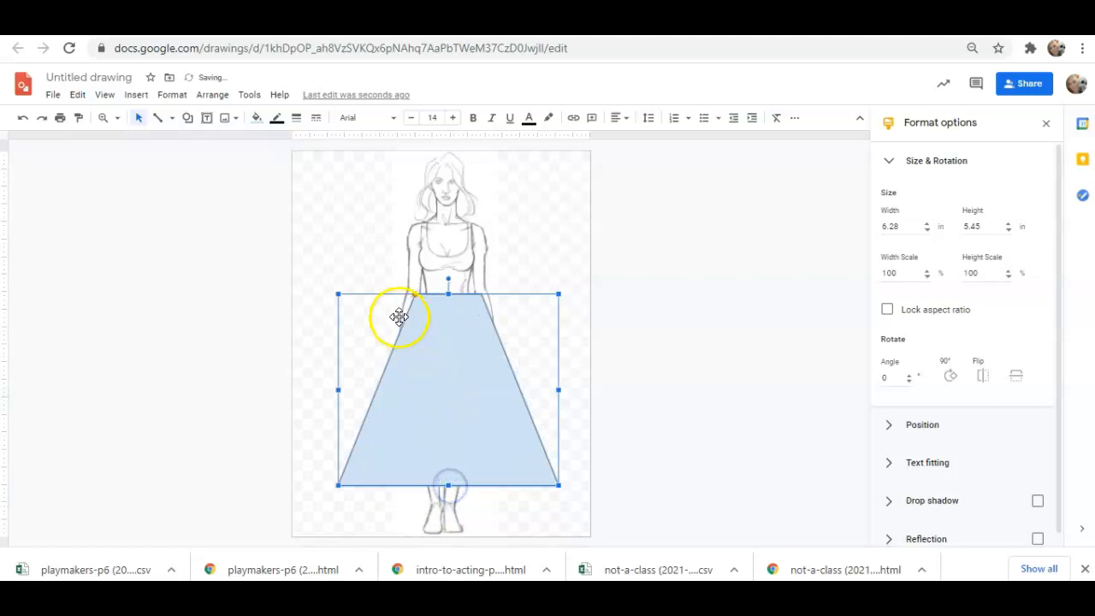
mouse_move(413, 294)
left_mouse_down()
mouse_move(413, 350)
mouse_move(426, 293)
left_mouse_up()
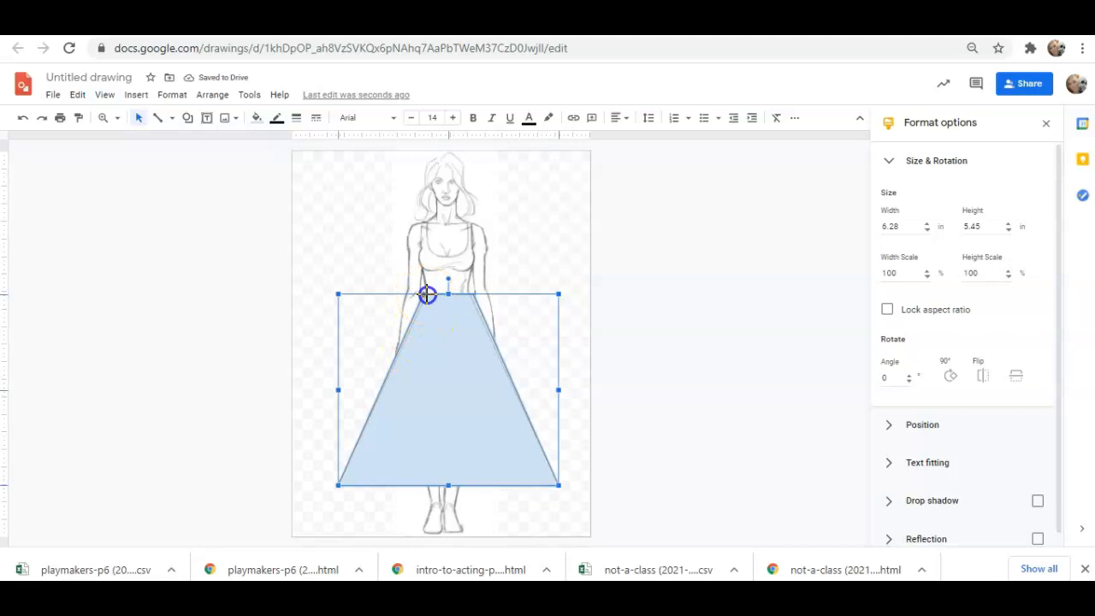
left_click(592, 316)
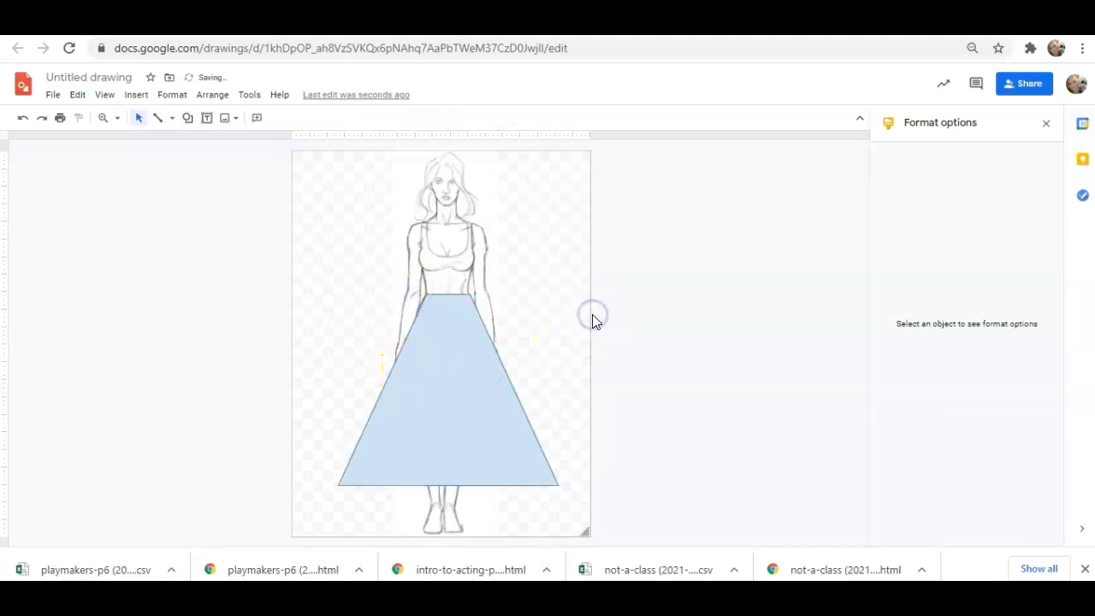
Reposition the skirt trapezoid so its upper edge sits centered on the figure's waist
left_click_drag(464, 409, 462, 411)
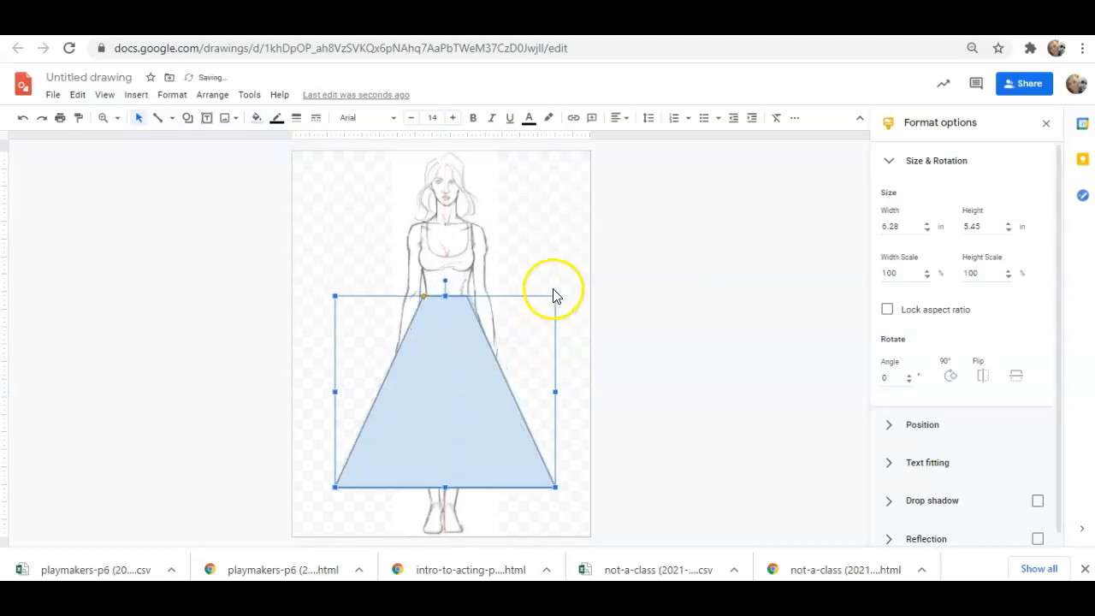
left_click(450, 244)
left_click_drag(449, 245, 462, 255)
left_click(472, 405)
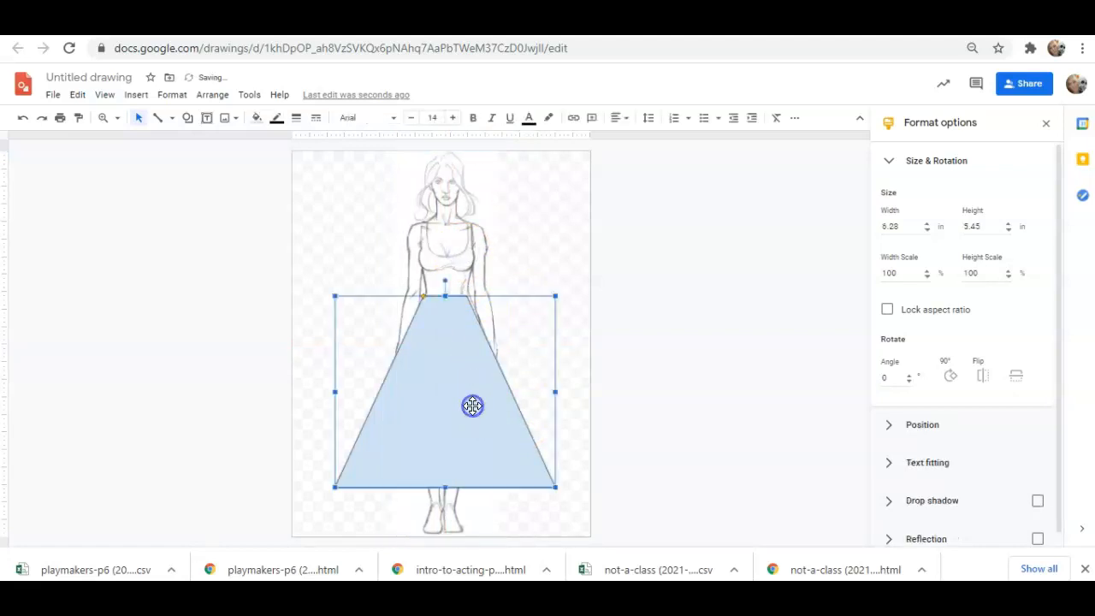
left_click_drag(476, 409, 477, 399)
left_click(537, 259)
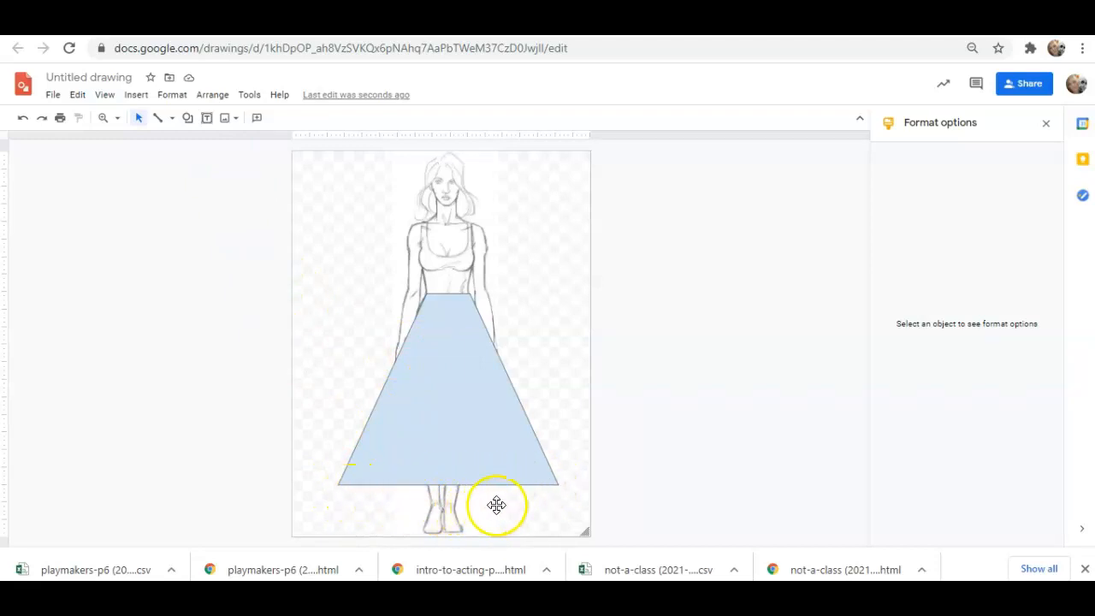
Draw an ellipse about 6.28 × 1.44 in, as wide as the skirt, and center it vertically on the skirt's hem
left_click(187, 118)
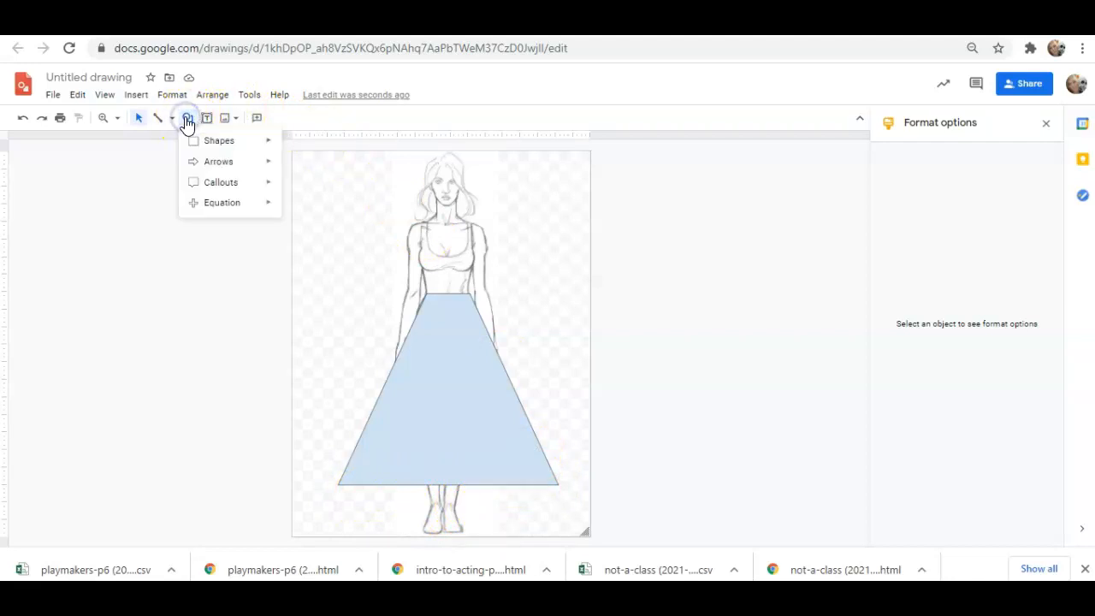
mouse_move(224, 142)
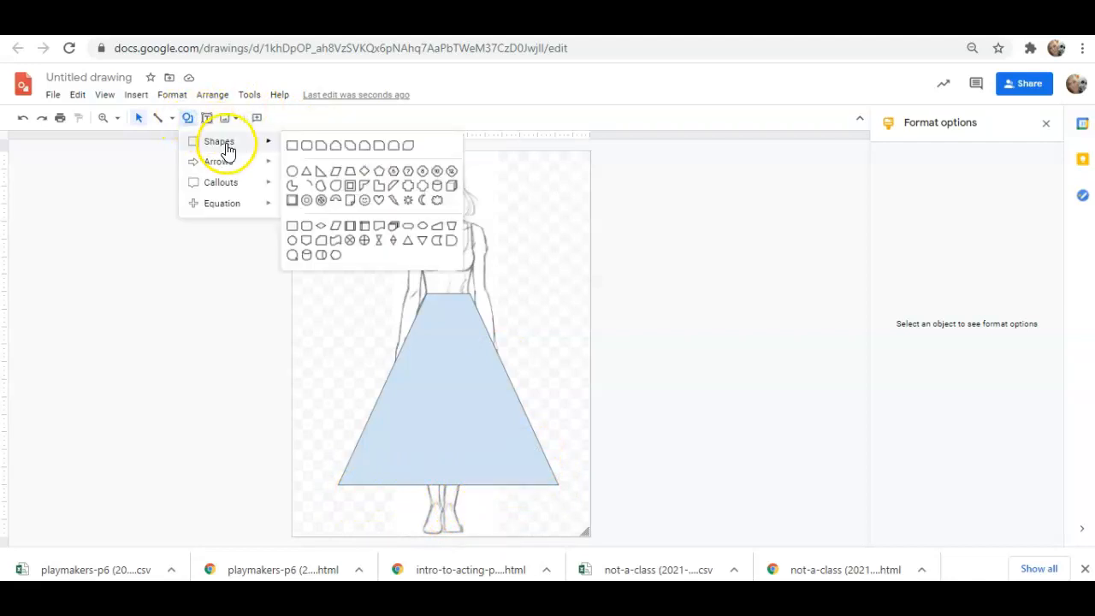
left_click(292, 170)
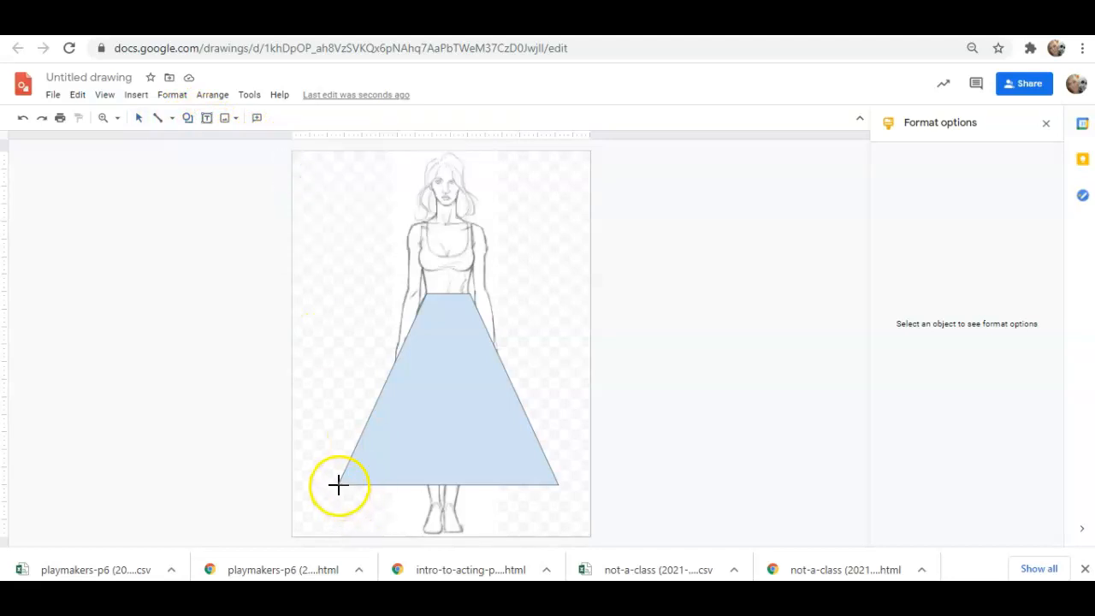
left_click_drag(338, 484, 559, 537)
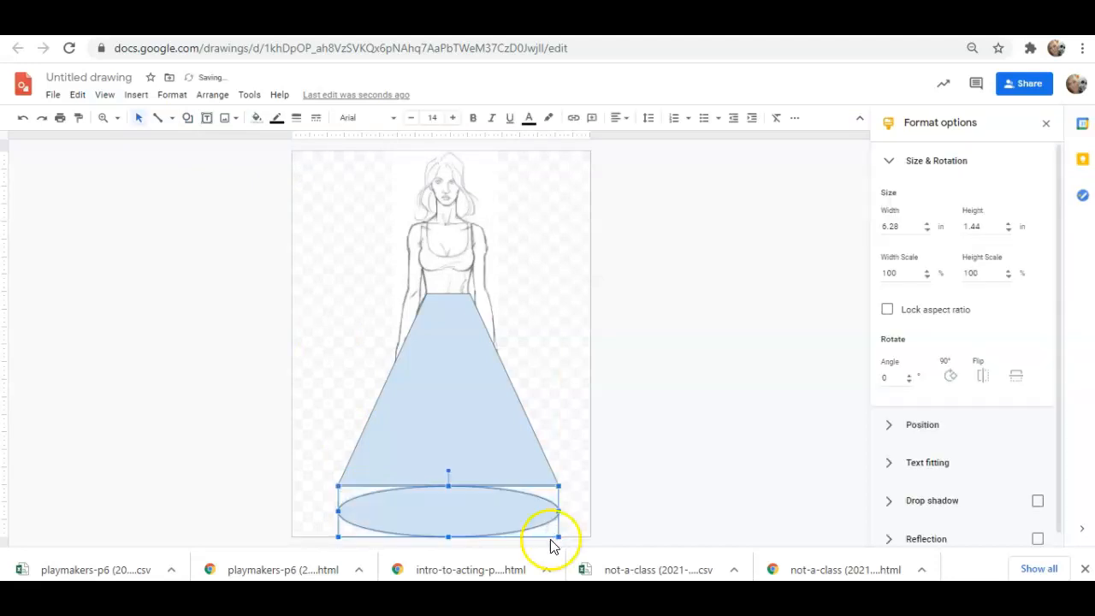
left_click_drag(419, 518, 416, 492)
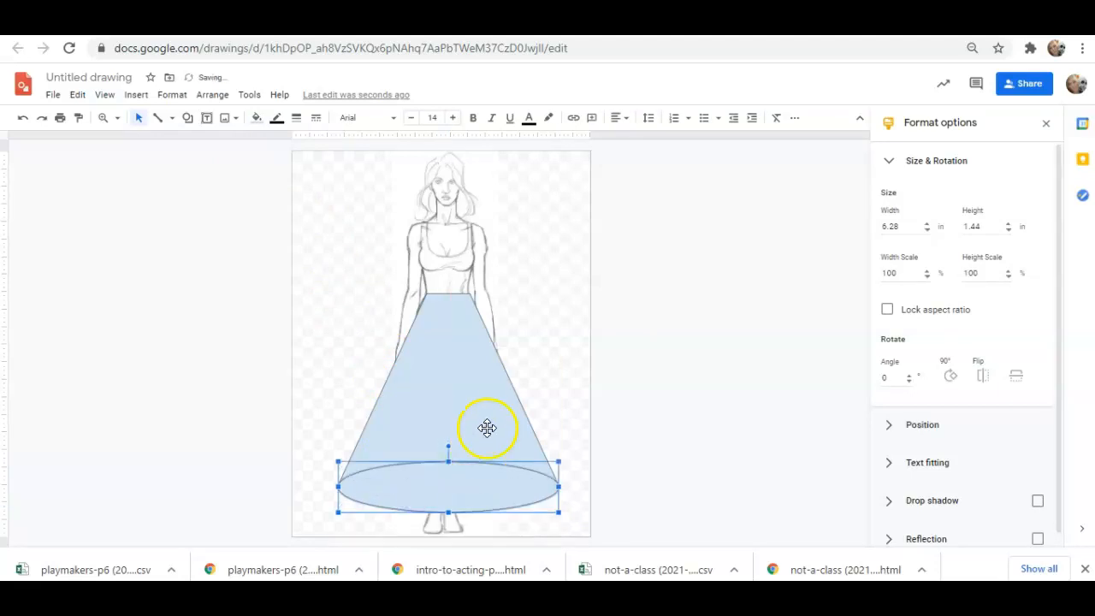
Make the outlines of the hem ellipse and the skirt trapezoid transparent
left_click(277, 118)
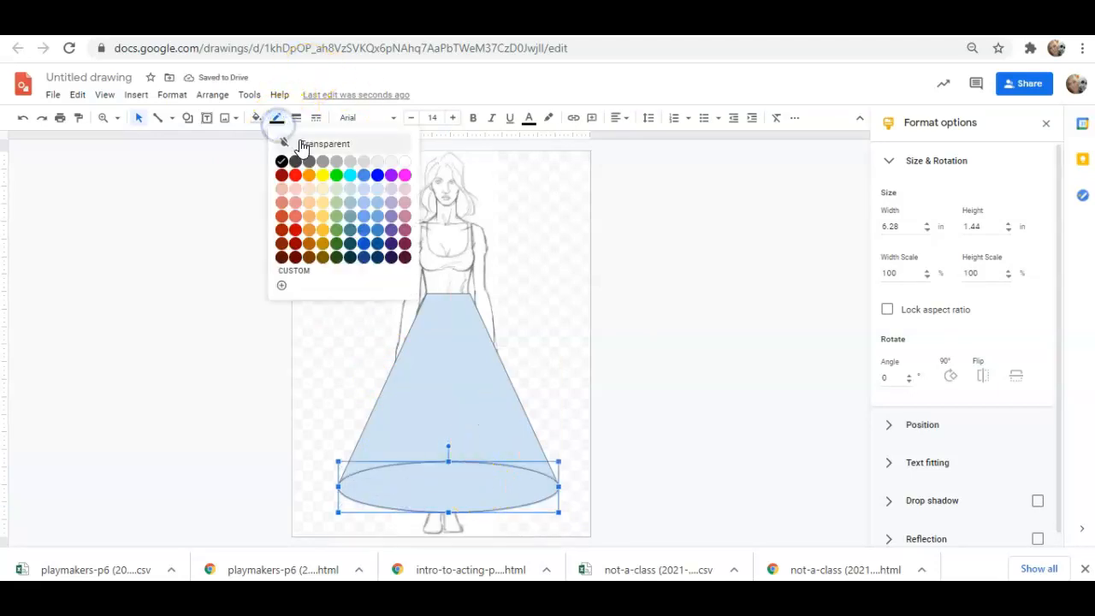
left_click(345, 147)
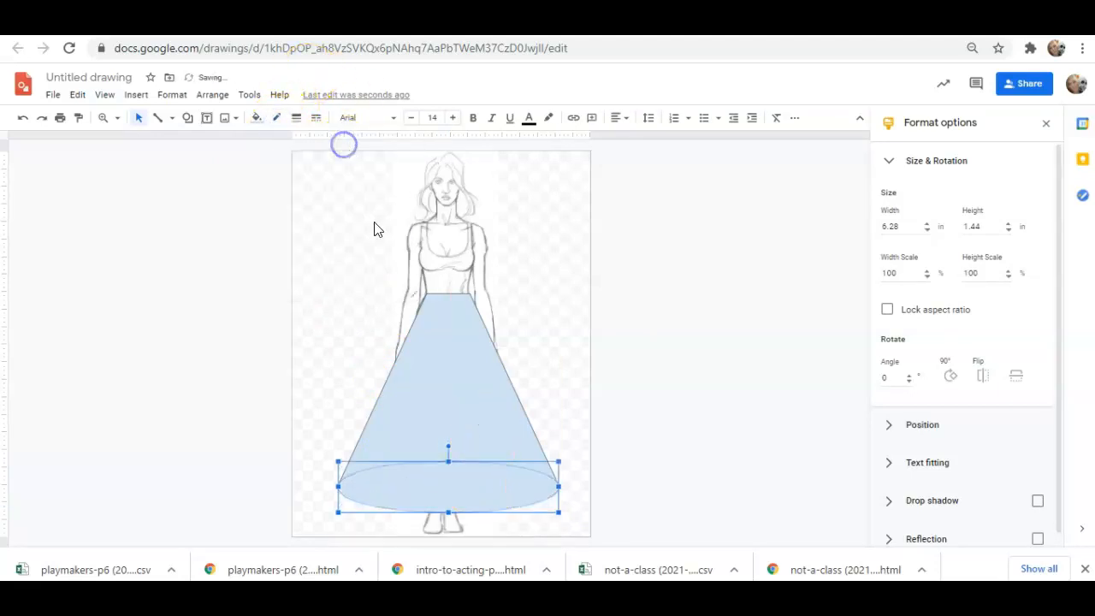
left_click(277, 118)
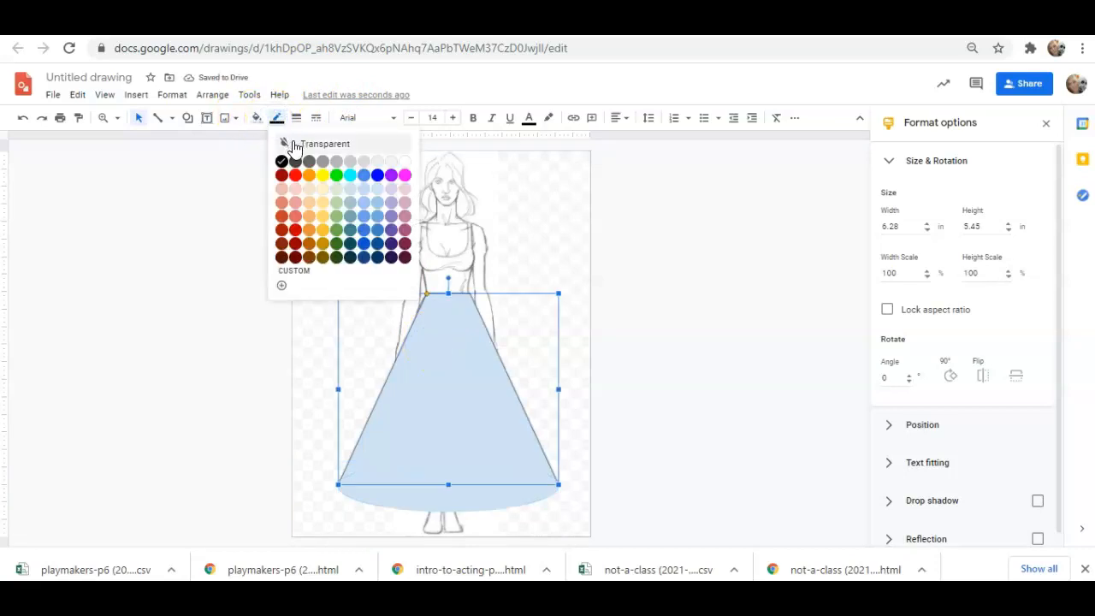
left_click(293, 146)
left_click(572, 228)
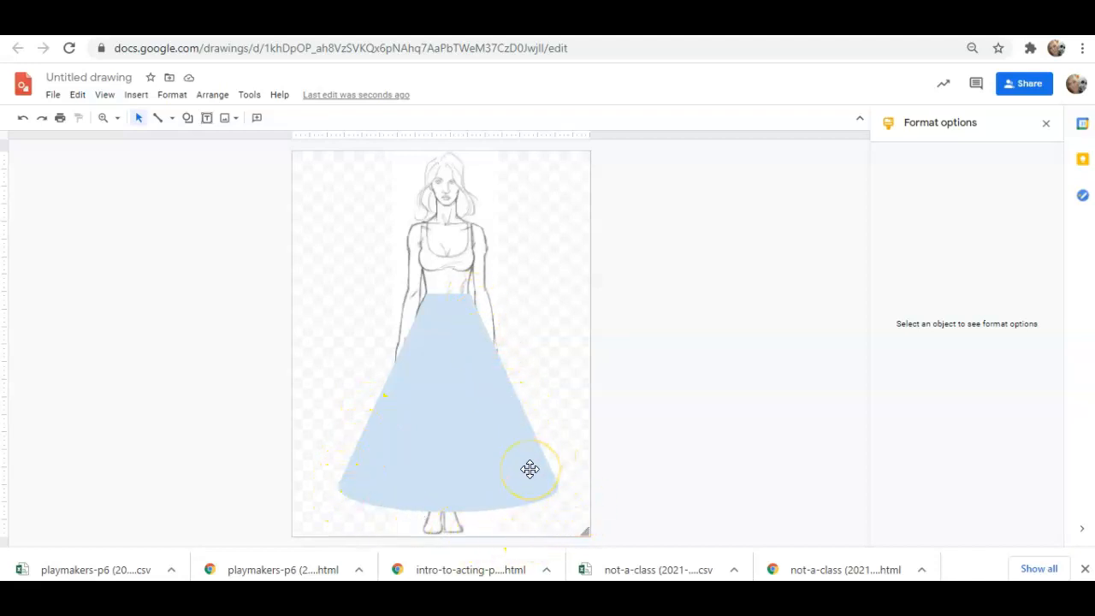
Increase the hem ellipse's height to about 1.93 in and position it to round out the skirt's lower edge
left_click(477, 496)
mouse_move(447, 518)
left_mouse_down()
mouse_move(448, 529)
mouse_move(453, 504)
left_mouse_up()
left_click(539, 347)
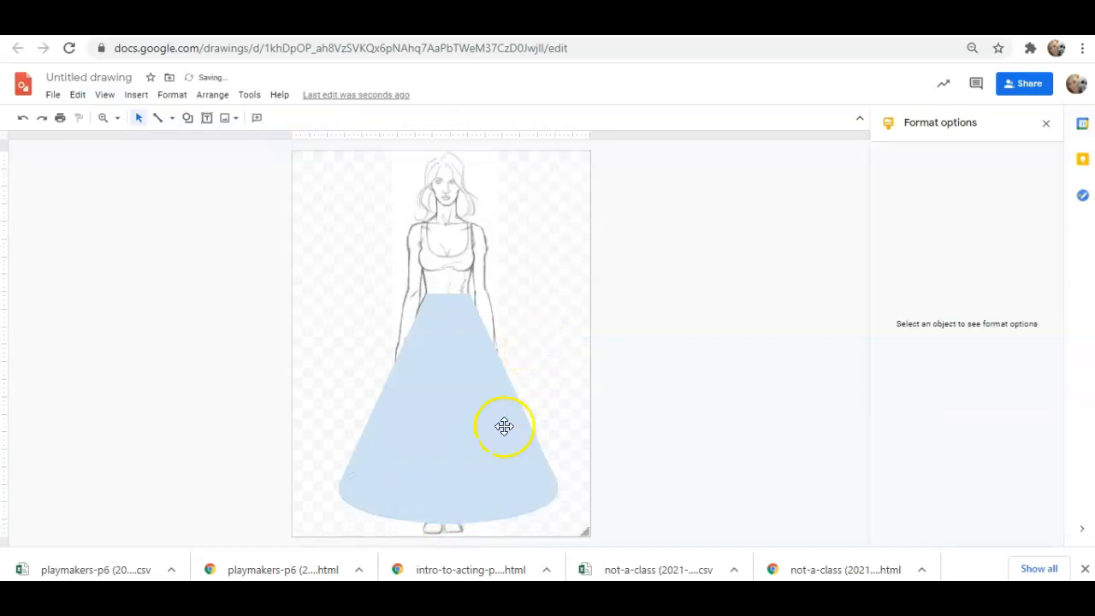
left_click(433, 511)
left_click(533, 425)
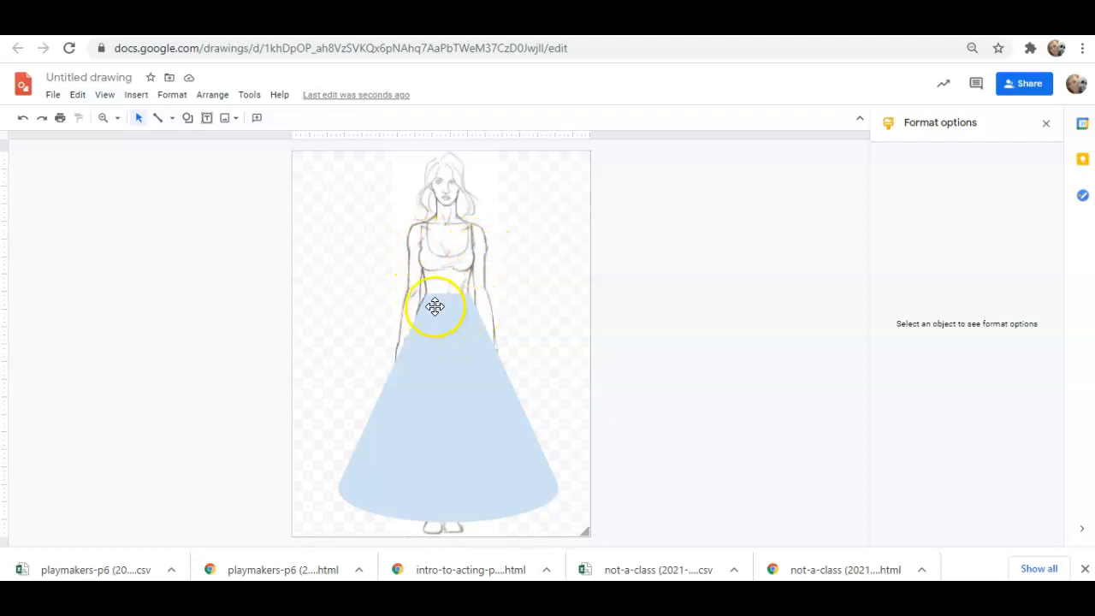
Widen the skirt trapezoid's upper edge slightly so its corners match the figure's waistline
left_click(435, 307)
left_click(104, 117)
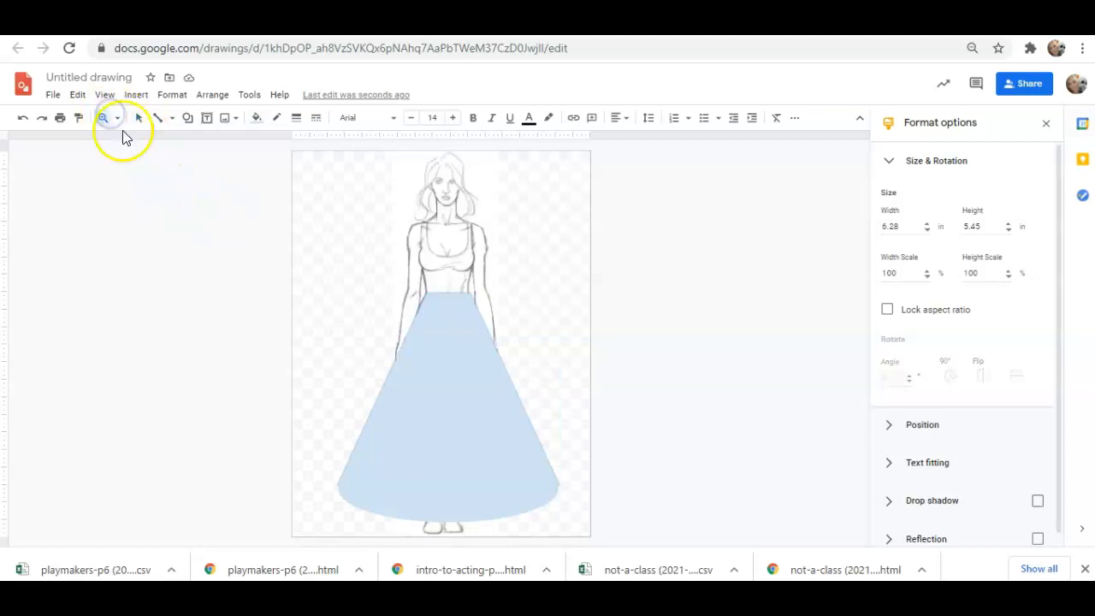
left_click(118, 117)
left_click(142, 203)
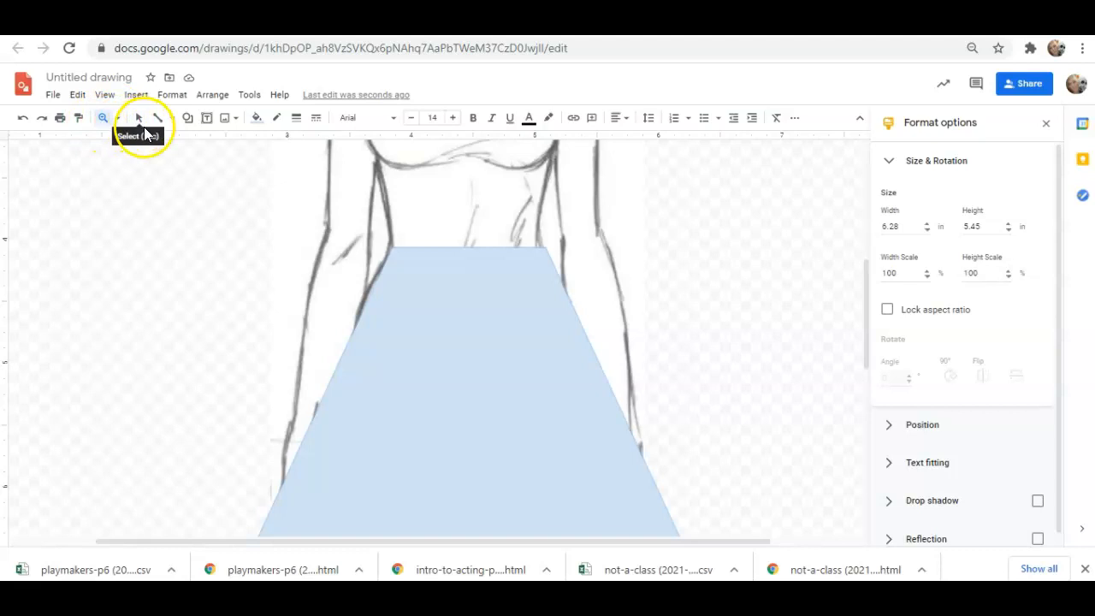
left_click(496, 367)
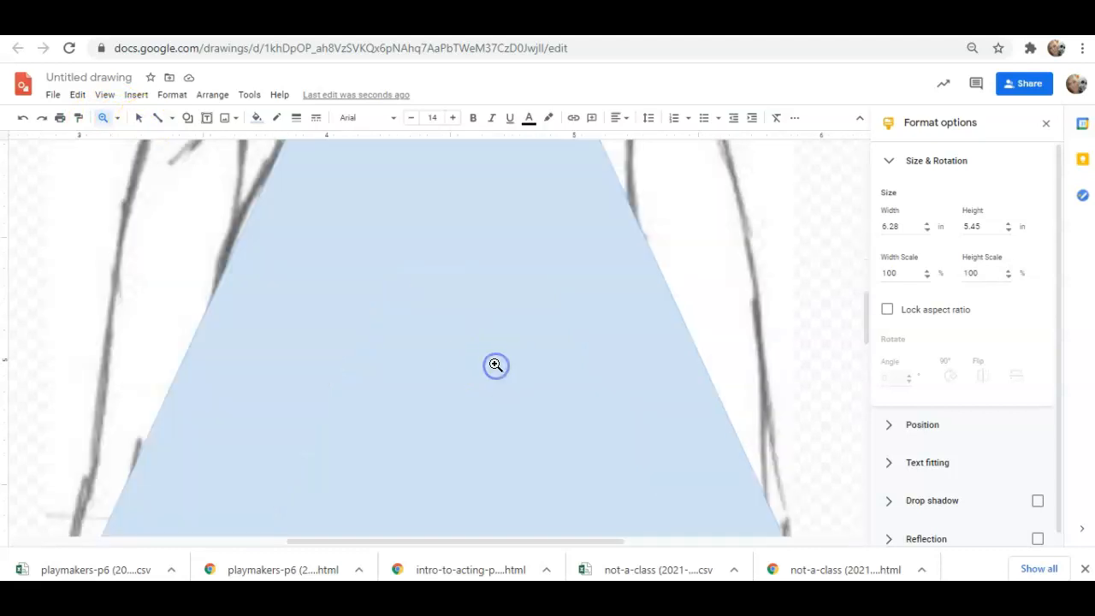
left_click(118, 123)
left_click(162, 202)
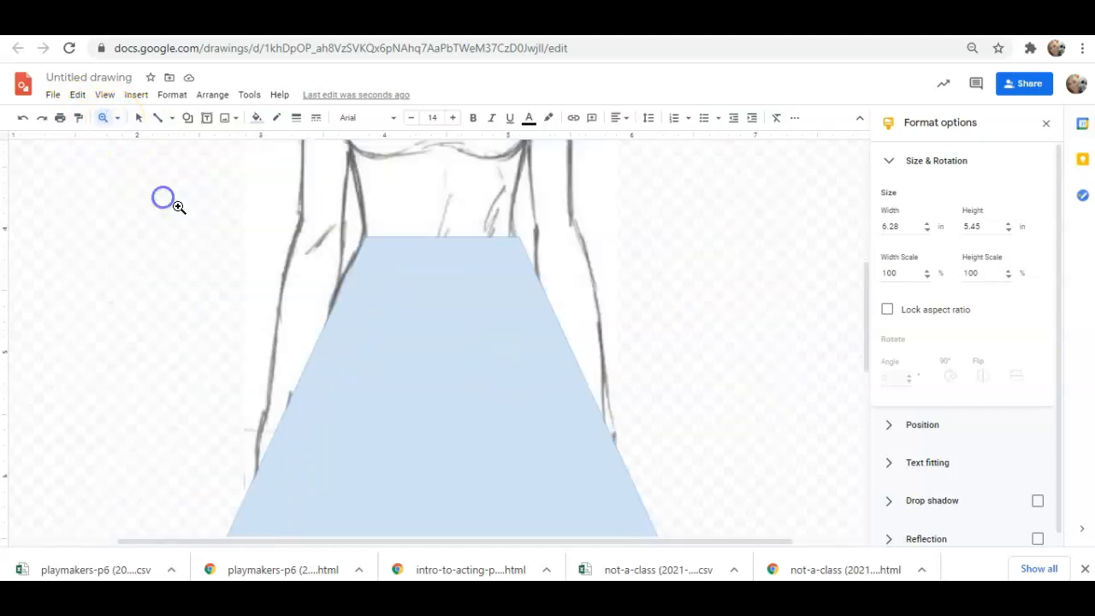
left_click(137, 120)
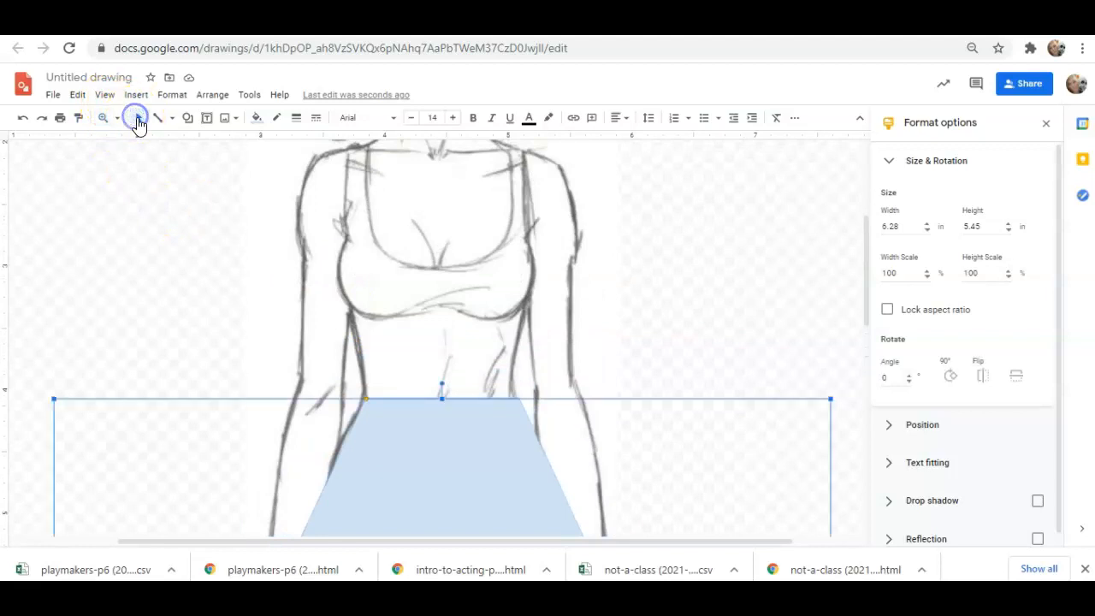
left_click(363, 399)
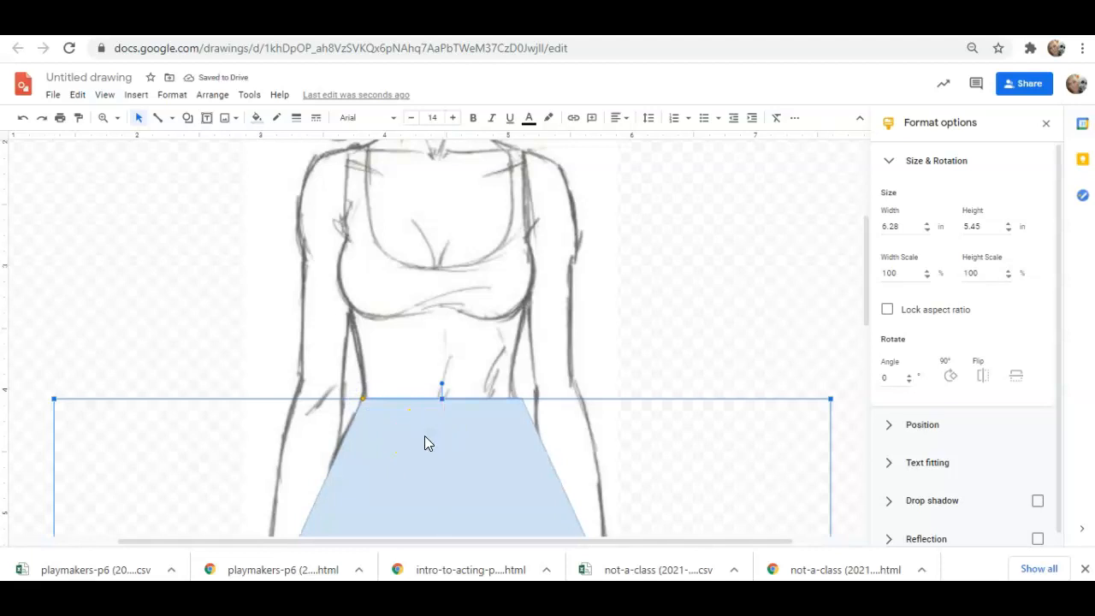
key("Left")
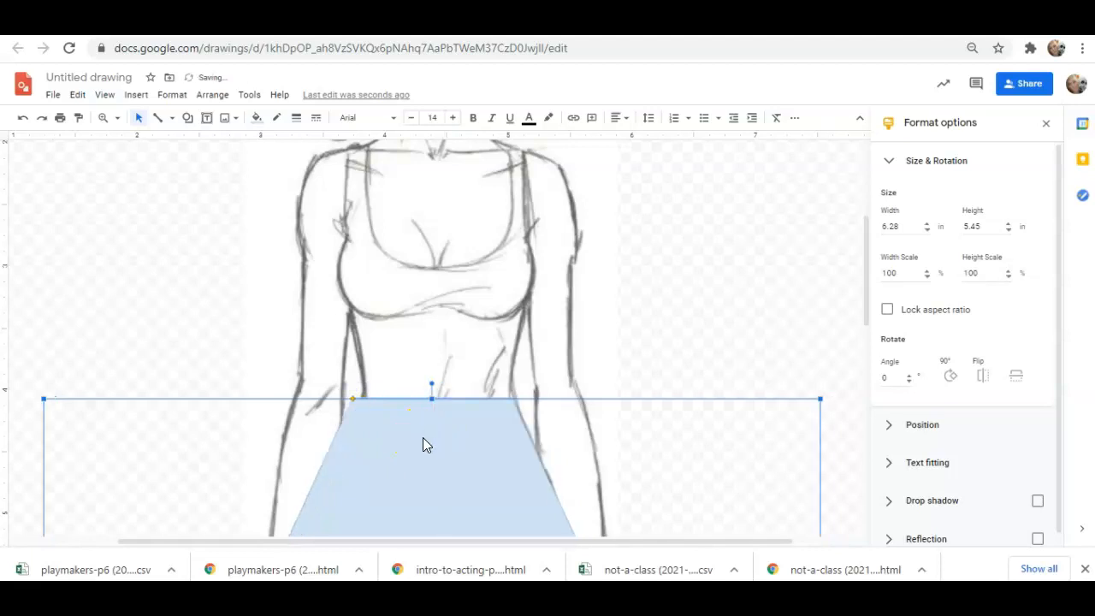
key("Right")
Move the hem ellipse up slightly so its sides flow smoothly into the skirt's lower corners
scroll(550, 381, "down", 10)
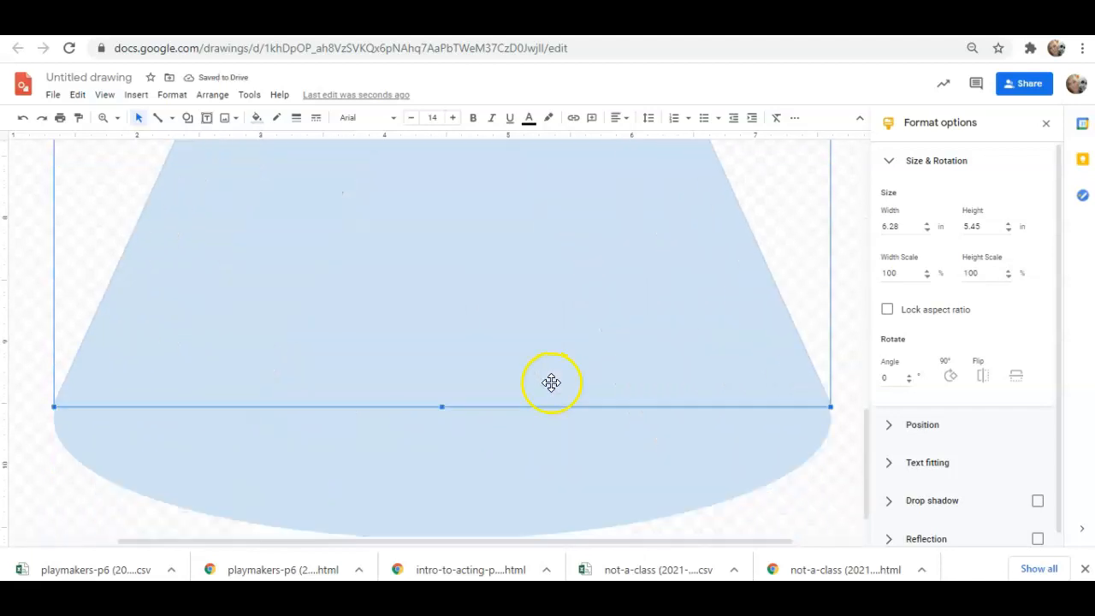
scroll(551, 383, "down", 2)
left_click(534, 378)
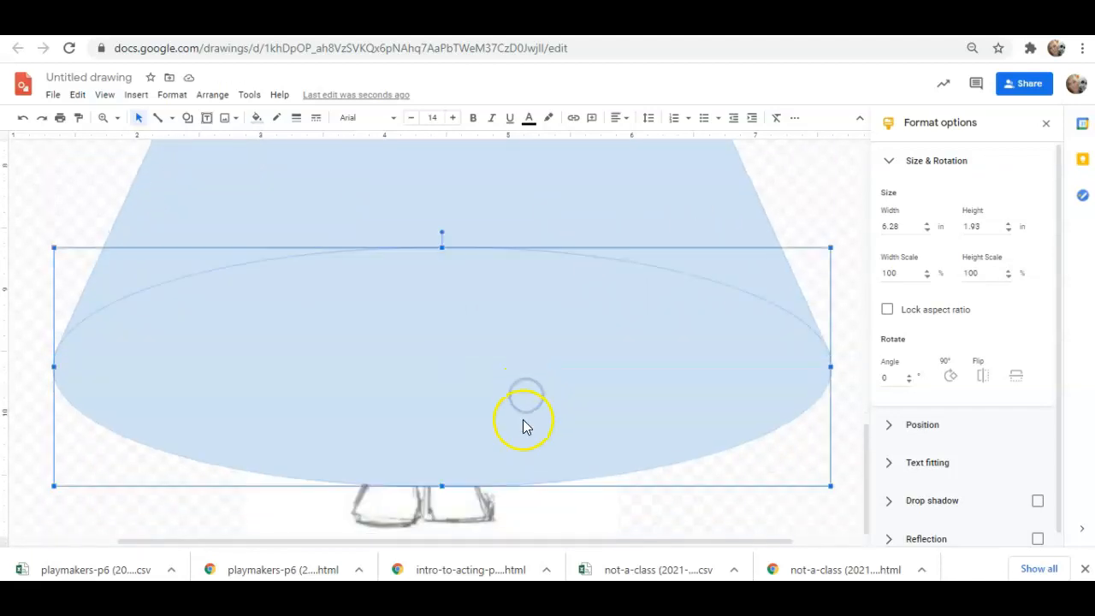
left_click_drag(523, 421, 523, 415)
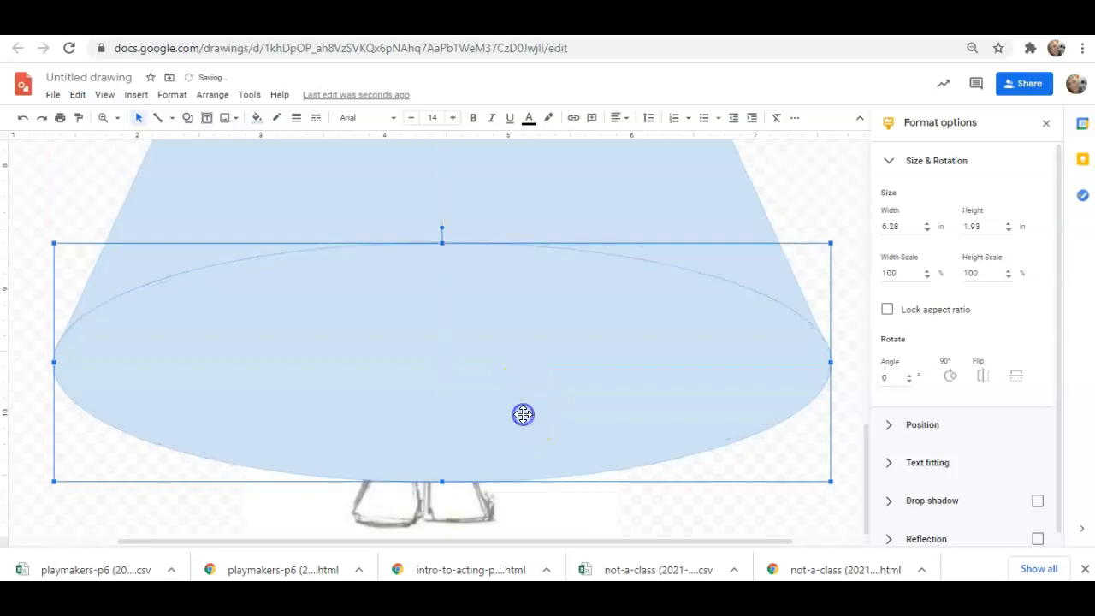
left_click(810, 199)
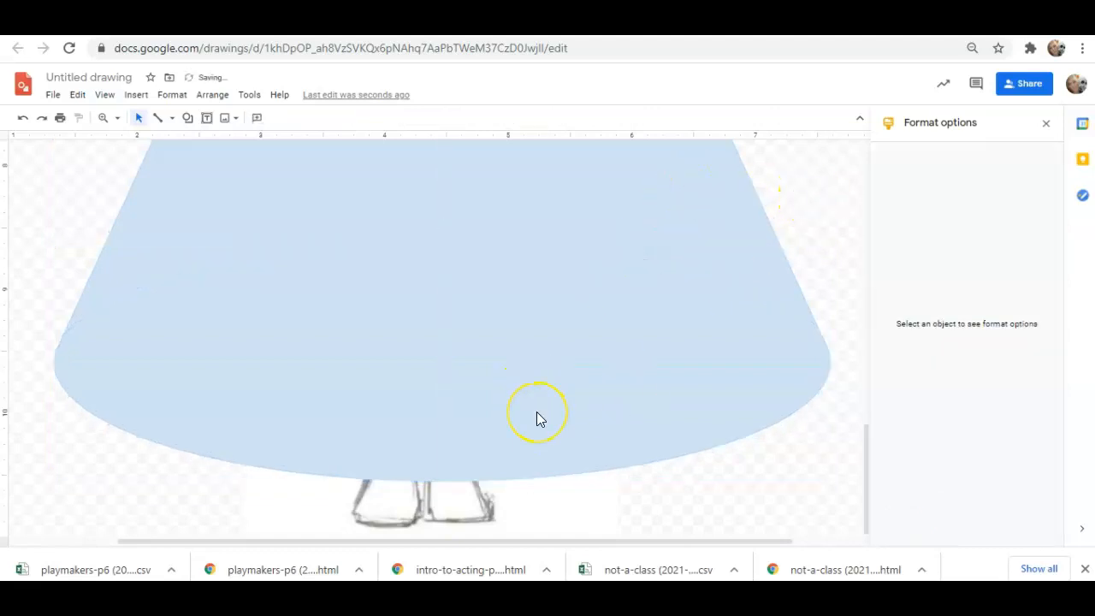
Draw a trapezoid about 1.58 × 0.92 in beside the figure's torso for the bodice
scroll(536, 419, "up", 10)
scroll(537, 418, "up", 1)
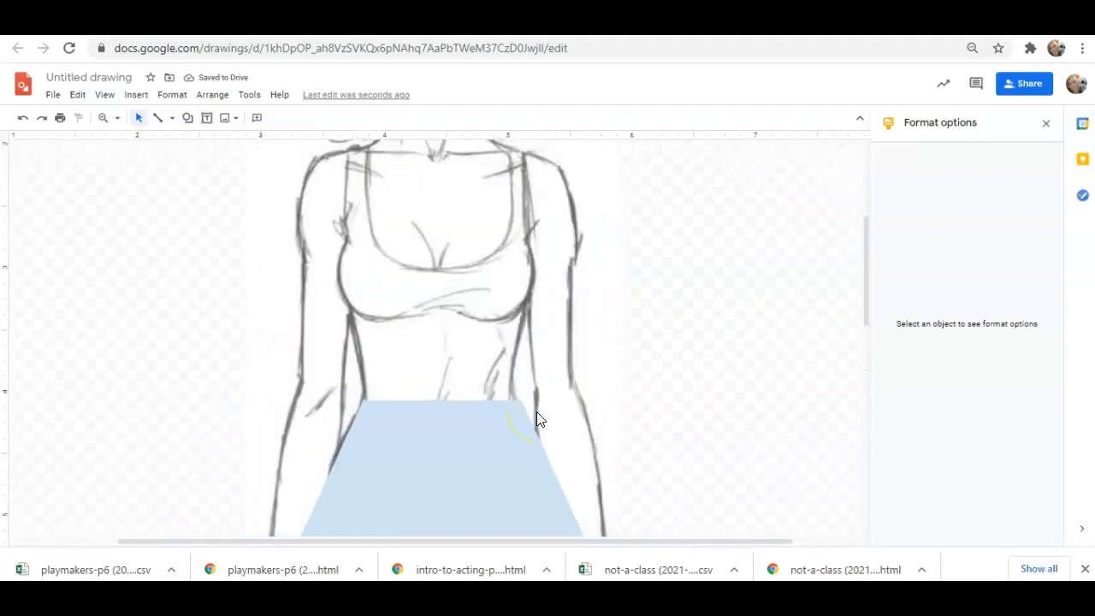
scroll(537, 418, "up", 4)
scroll(535, 411, "down", 2)
left_click(201, 130)
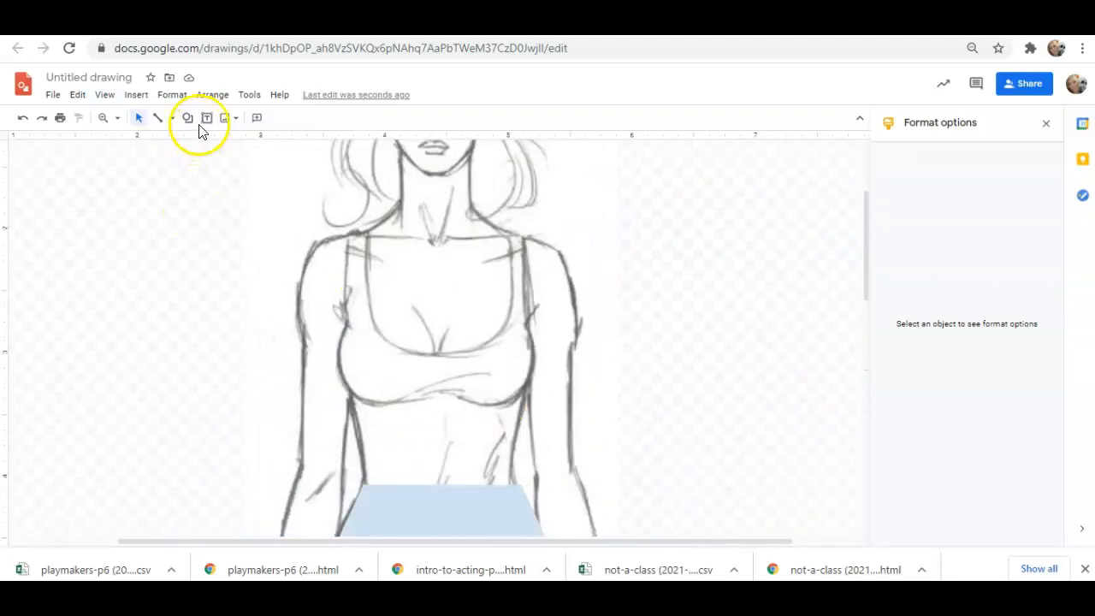
left_click(185, 120)
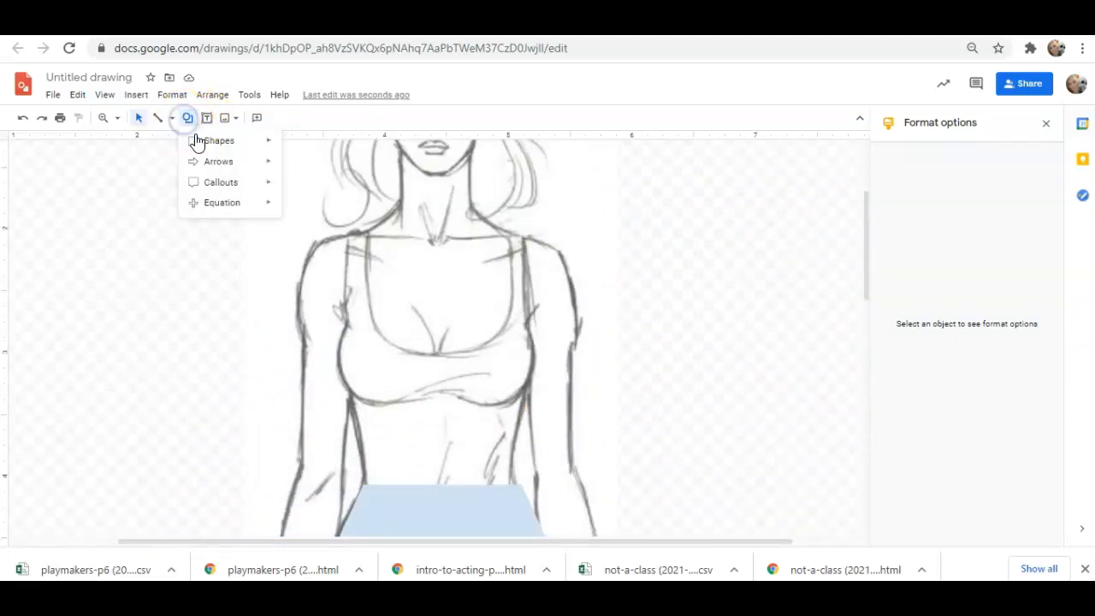
left_click(216, 148)
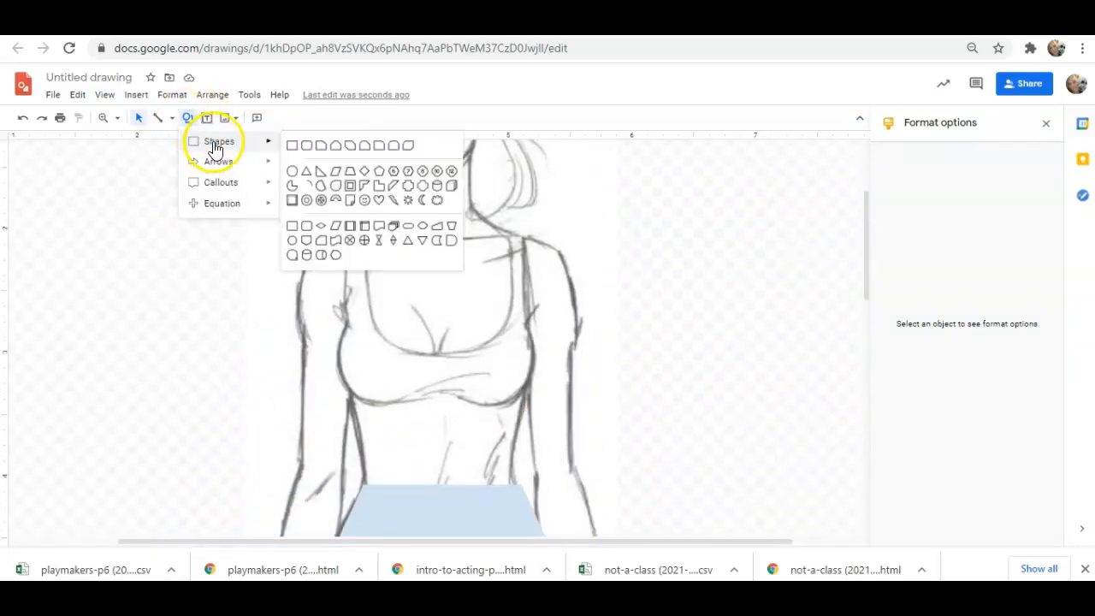
left_click(350, 171)
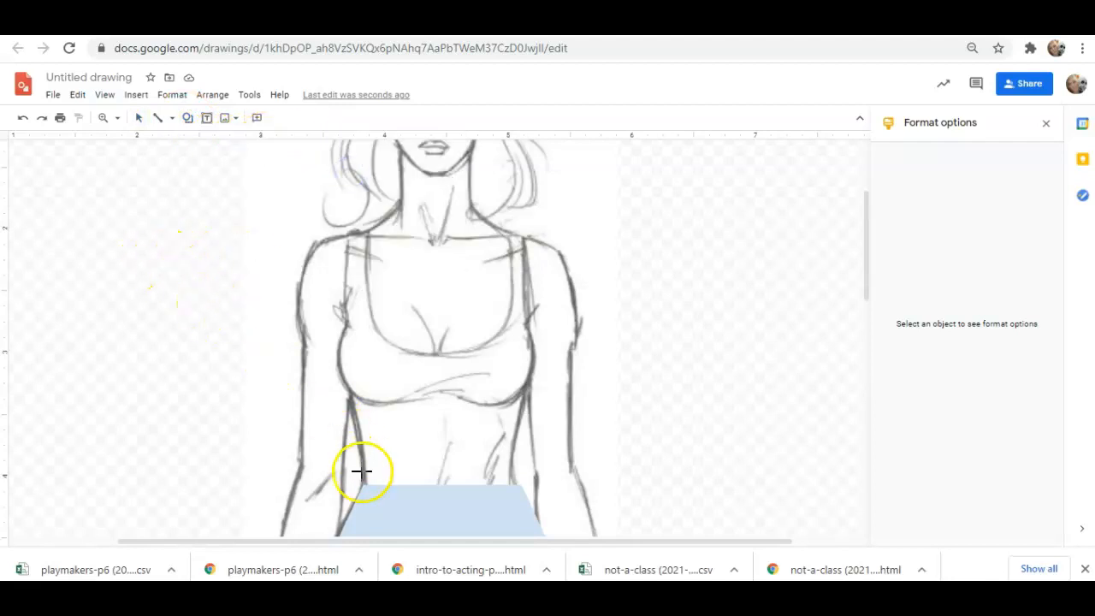
left_click_drag(175, 287, 370, 401)
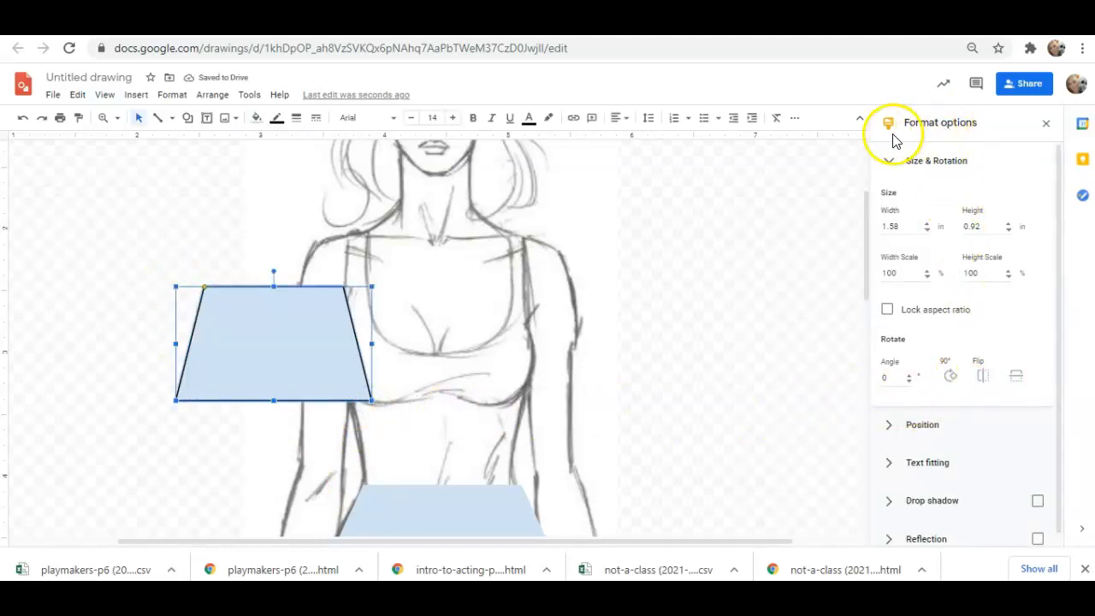
Flip the bodice trapezoid vertically and place it on the torso with its narrow edge on the skirt's waistline
left_click(1046, 122)
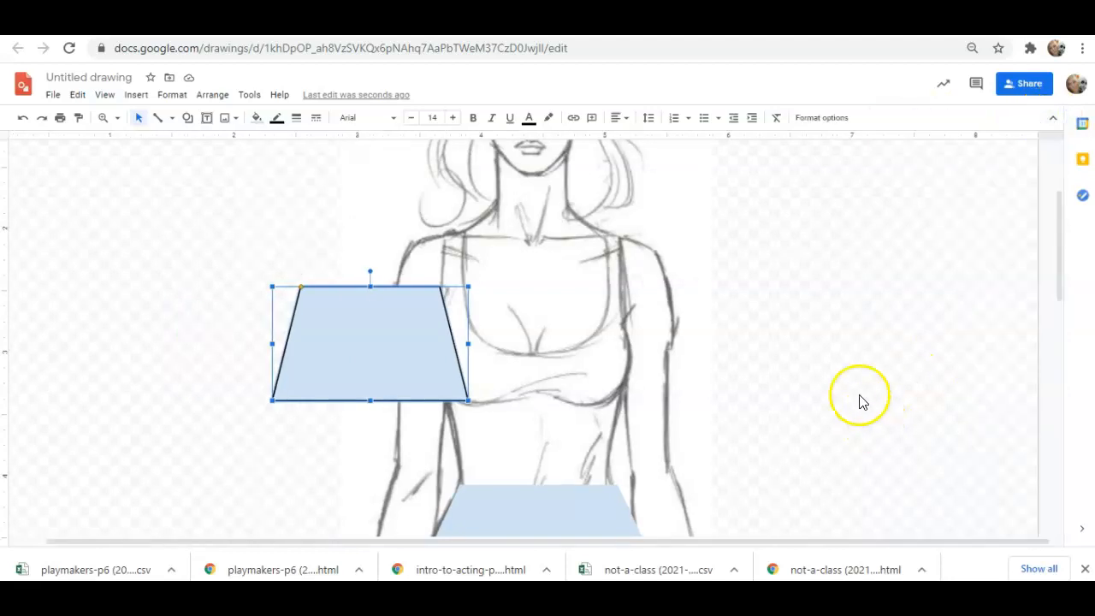
left_click(826, 127)
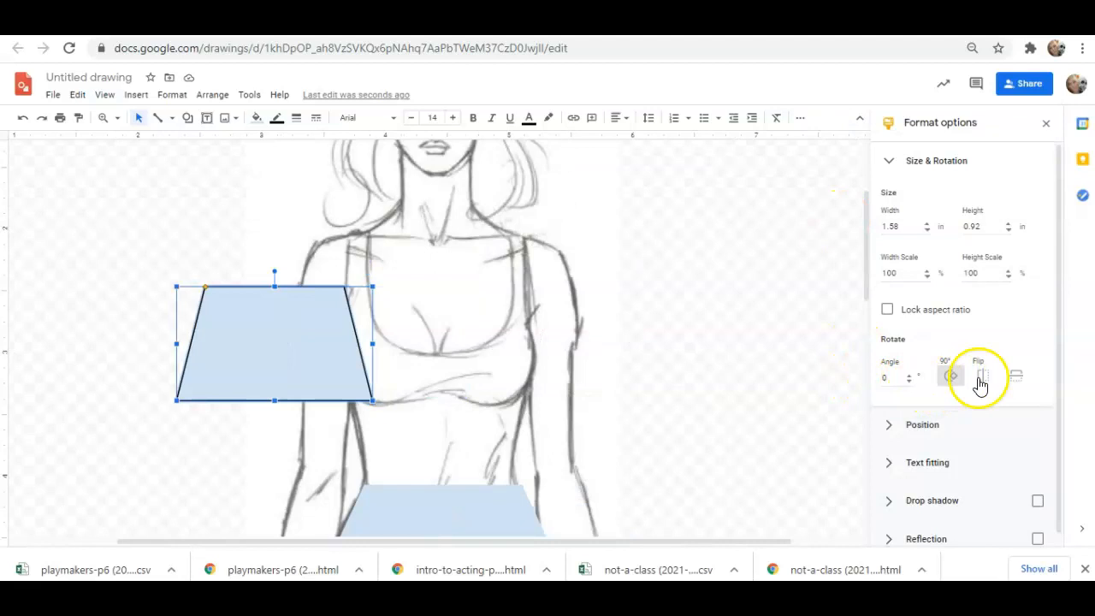
left_click(1015, 376)
left_click_drag(271, 354, 423, 440)
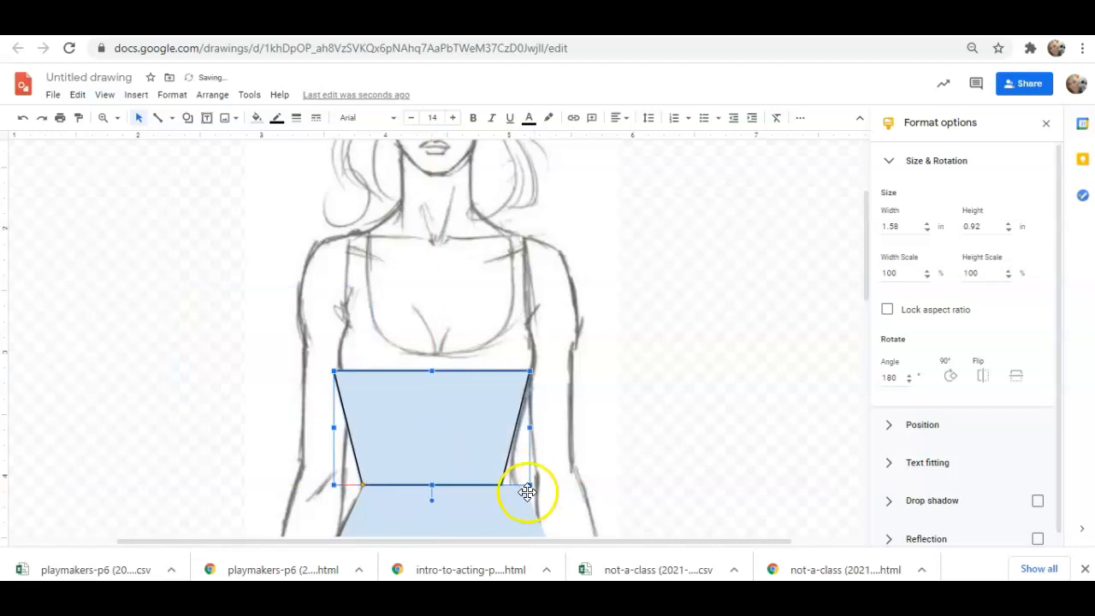
Enlarge the bodice trapezoid to about 1.75 × 1.08 in and make its outline transparent
left_click_drag(528, 486, 551, 486)
left_click(278, 125)
left_click(297, 140)
left_click(607, 305)
left_click(414, 396)
left_click_drag(443, 371, 443, 352)
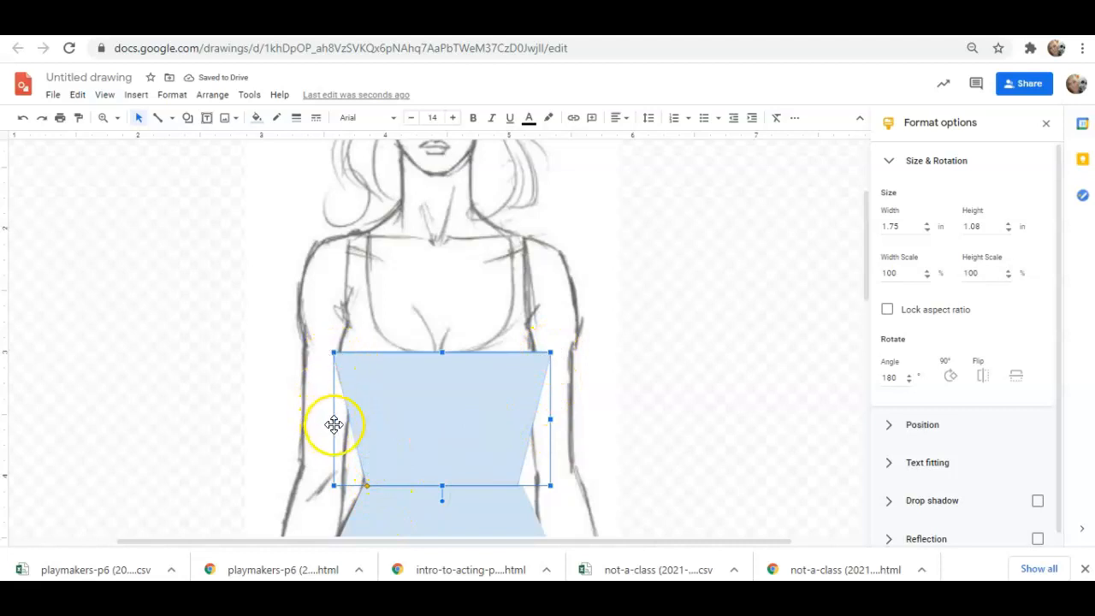
Narrow the bodice to about 1.59 in wide and adjust its taper so the lower edge fits the waist
left_click_drag(338, 420, 342, 419)
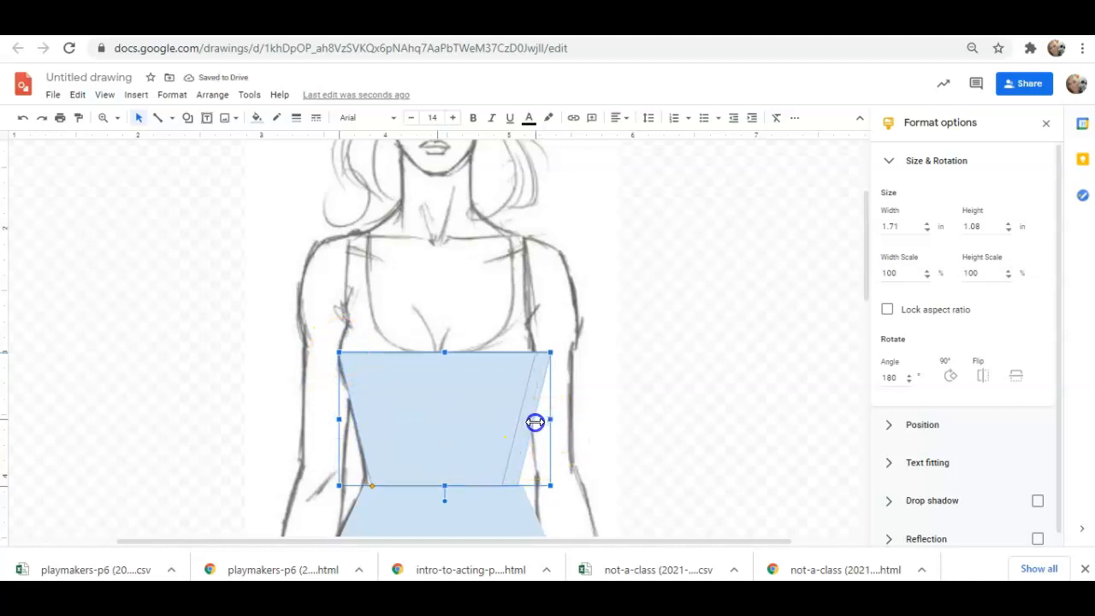
left_click_drag(535, 422, 520, 421)
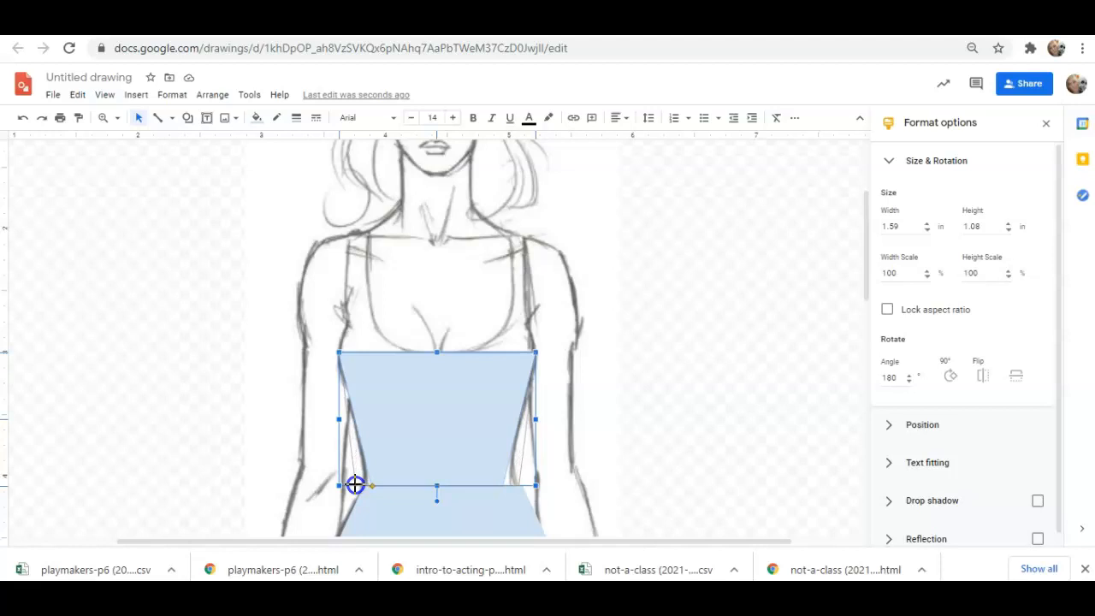
left_click_drag(355, 485, 354, 486)
left_click_drag(439, 472, 443, 470)
left_click(360, 485)
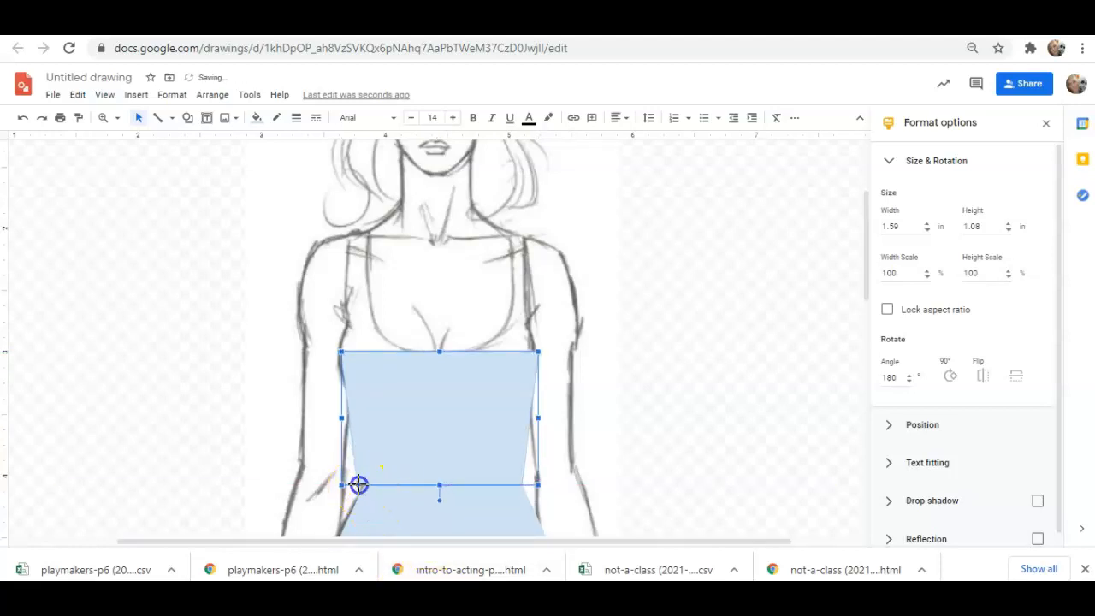
left_click_drag(425, 462, 428, 461)
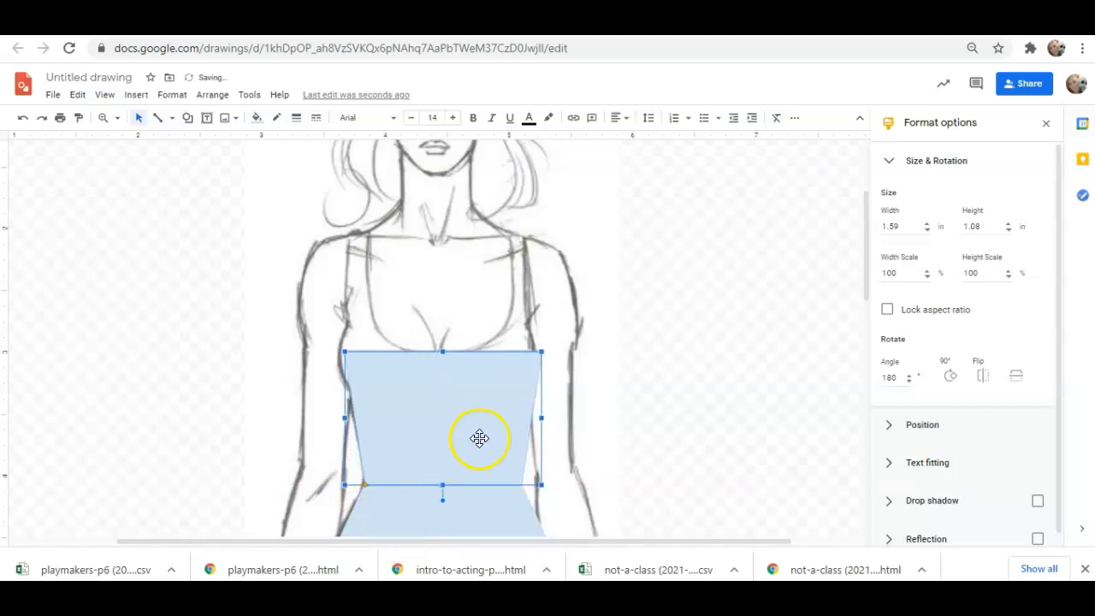
Reposition the bodice slightly sideways so its upper corners line up with the sides of the figure's chest
left_click(653, 413)
left_click_drag(423, 449, 419, 449)
left_click(636, 423)
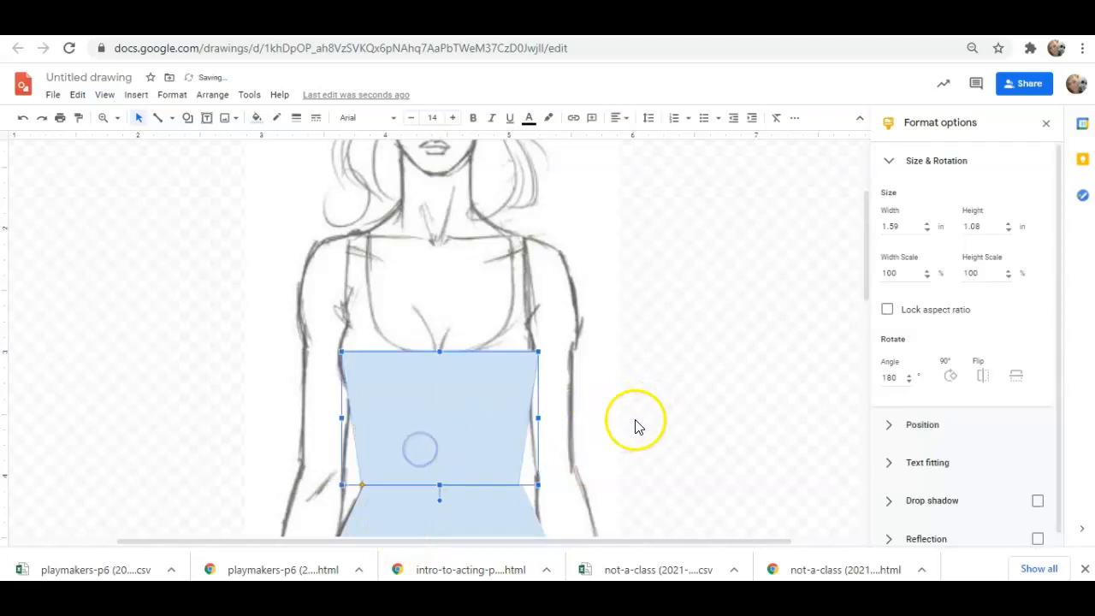
left_click_drag(405, 387, 429, 392)
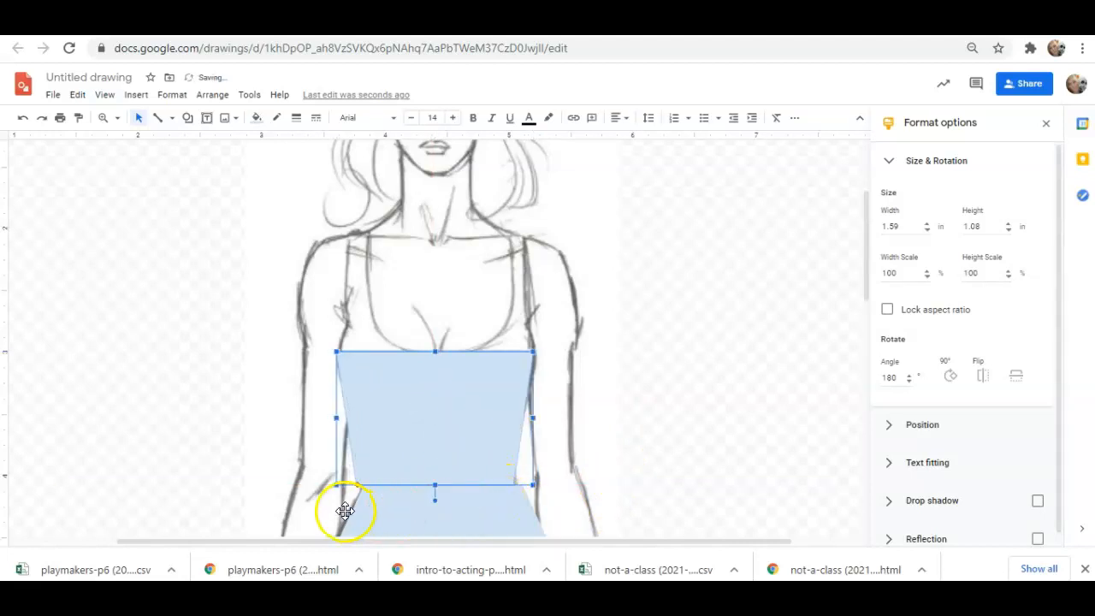
Shift the skirt trapezoid slightly left so its upper edge lines up with the bodice's lower edge
left_click(507, 515)
left_click_drag(512, 517, 502, 512)
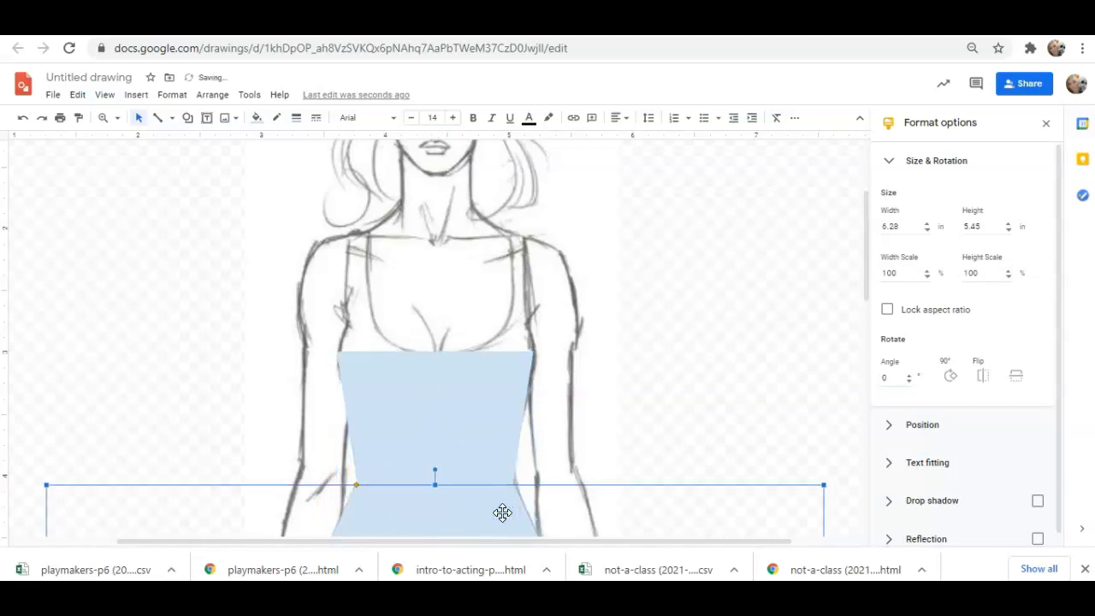
scroll(603, 488, "down", 8)
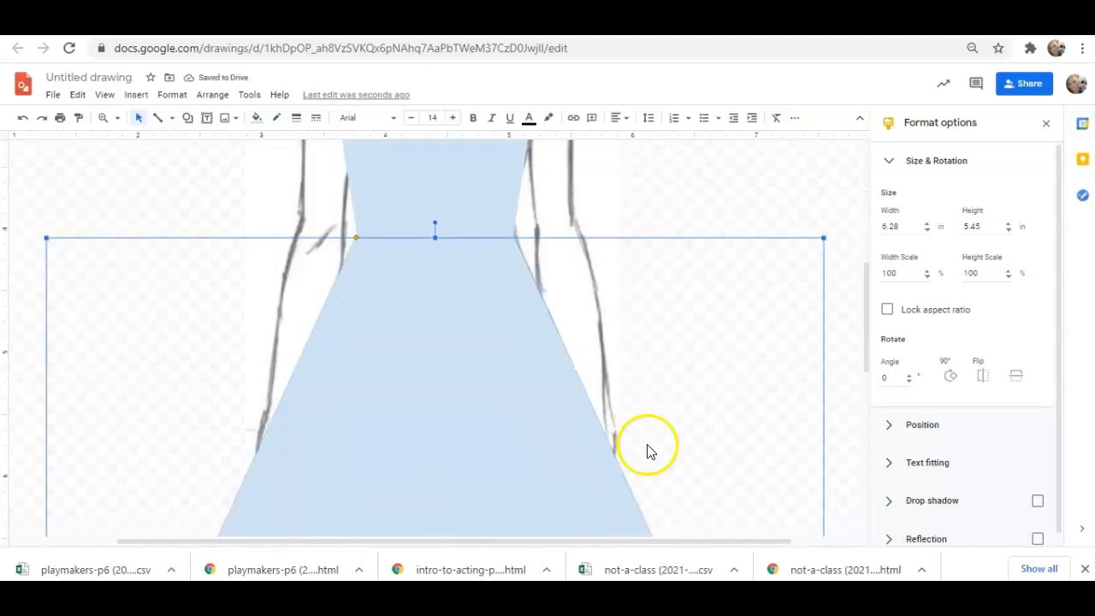
Shift the skirt's hem ellipse slightly left so its ends line up with the skirt's lower corners
left_click_drag(651, 499, 643, 500)
left_click(795, 295)
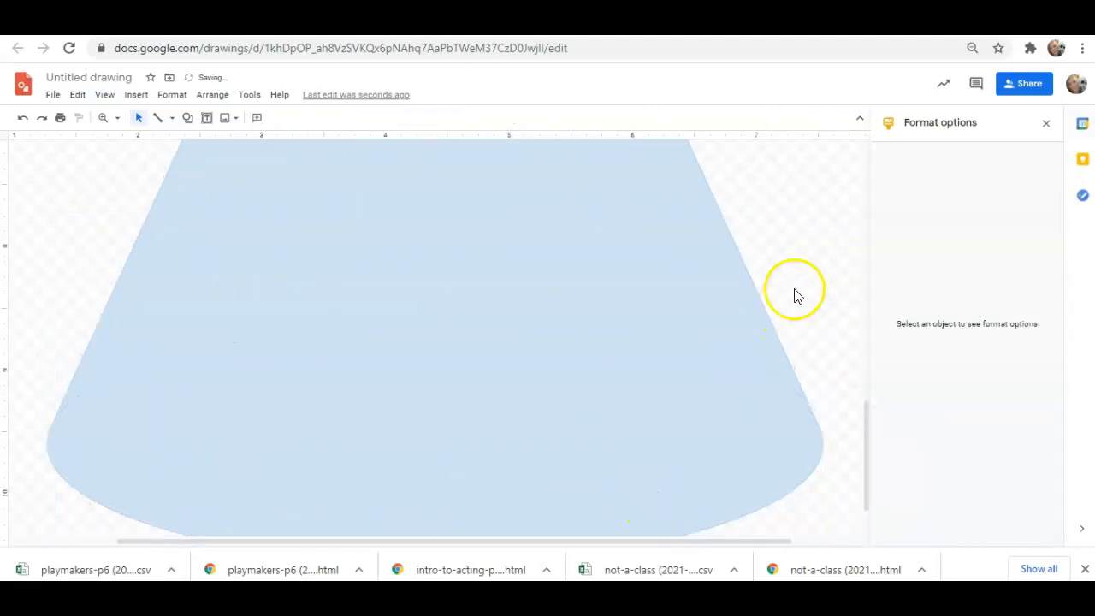
scroll(587, 491, "up", 8)
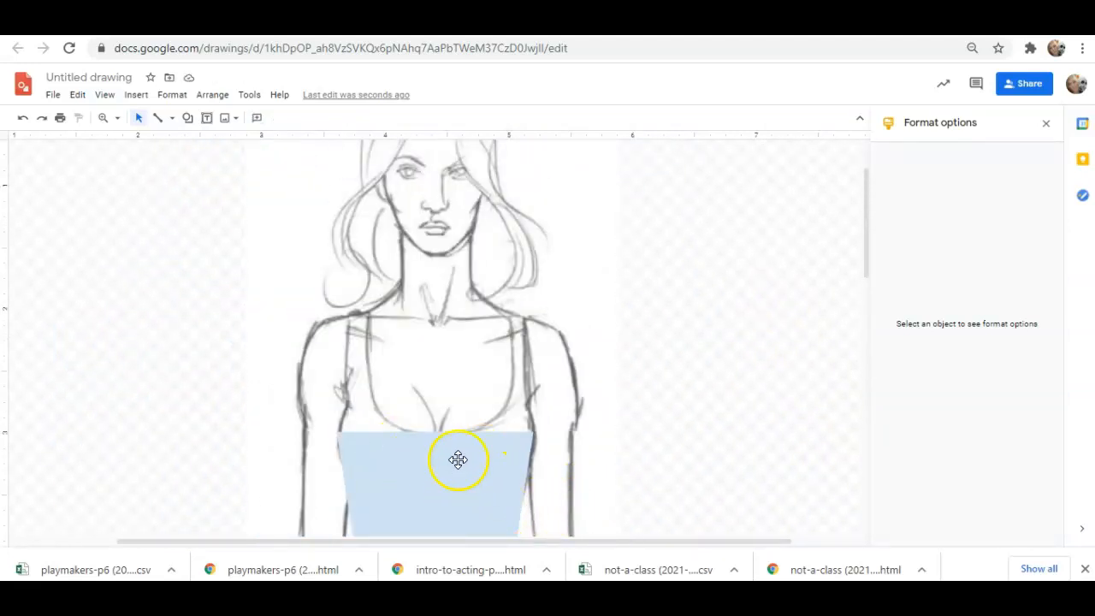
scroll(451, 465, "up", 1)
scroll(450, 466, "down", 1)
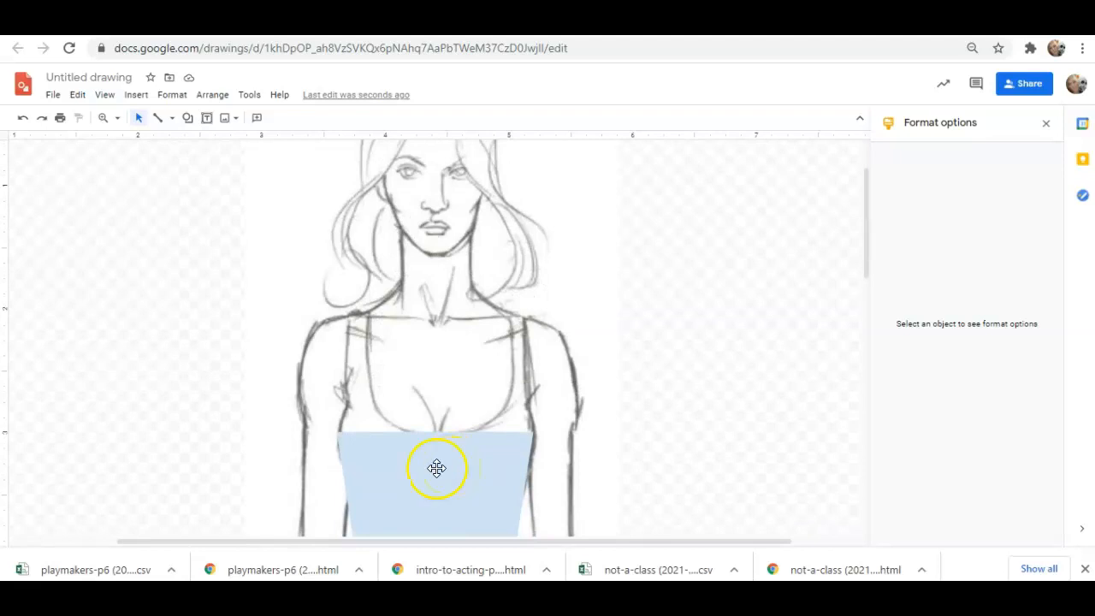
Draw a curved-sided stored data flowchart shape beside the figure and rotate it to 270°
left_click(188, 118)
mouse_move(219, 141)
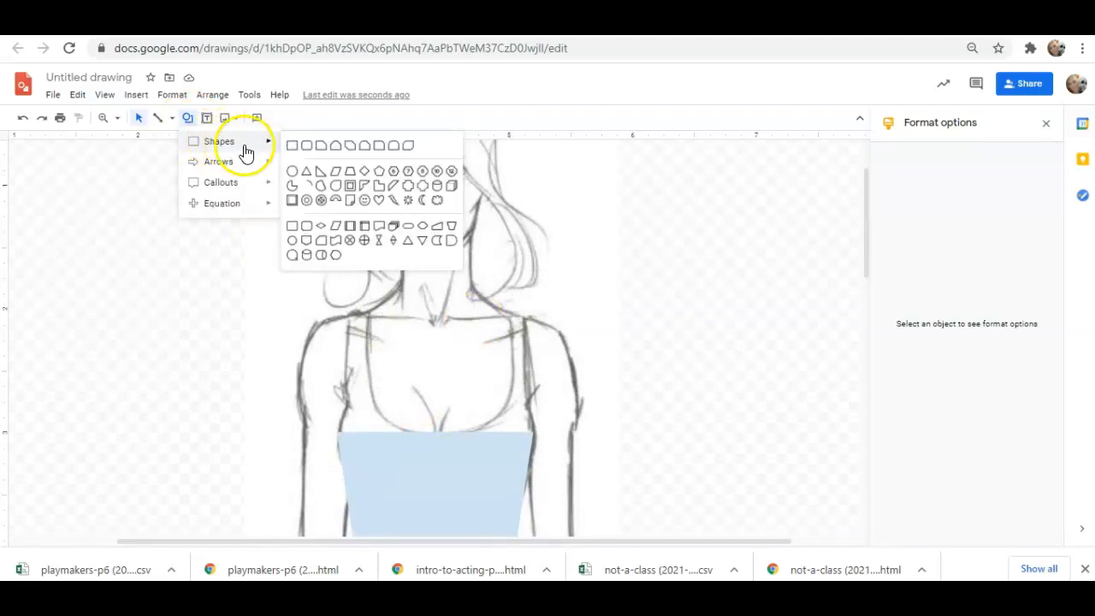
left_click(438, 250)
left_click_drag(161, 288, 258, 385)
left_click(951, 376)
left_click(950, 376)
left_click(950, 376)
Fit the curved shape over the upper chest at about 1.21 × 1.16 in as the neckline and make its outline transparent
left_click_drag(408, 372, 512, 362)
left_click_drag(415, 411, 439, 459)
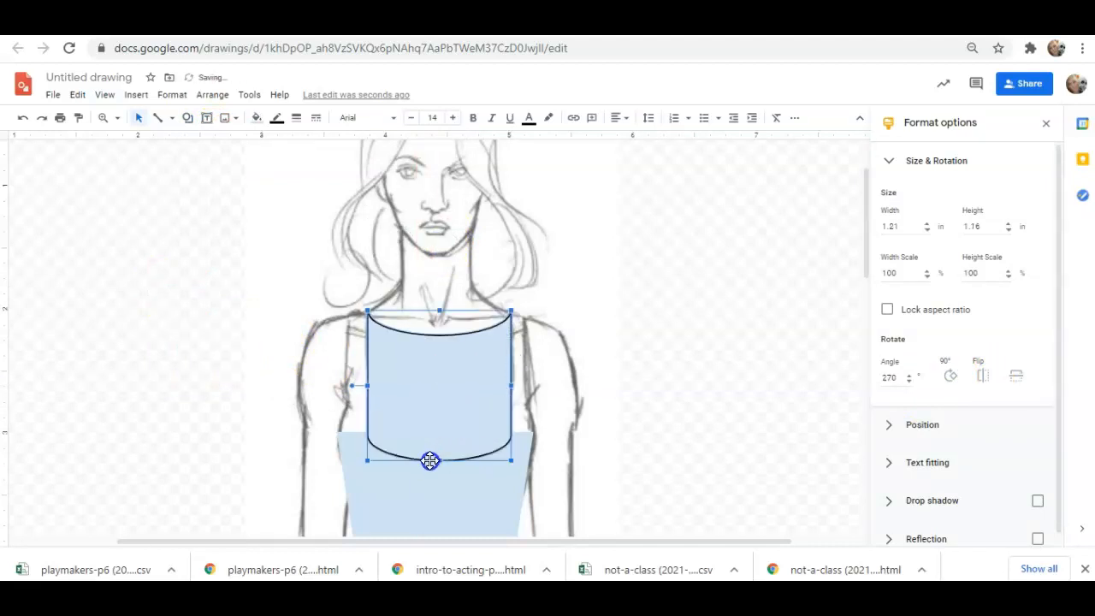
left_click(276, 118)
left_click(325, 144)
left_click(705, 330)
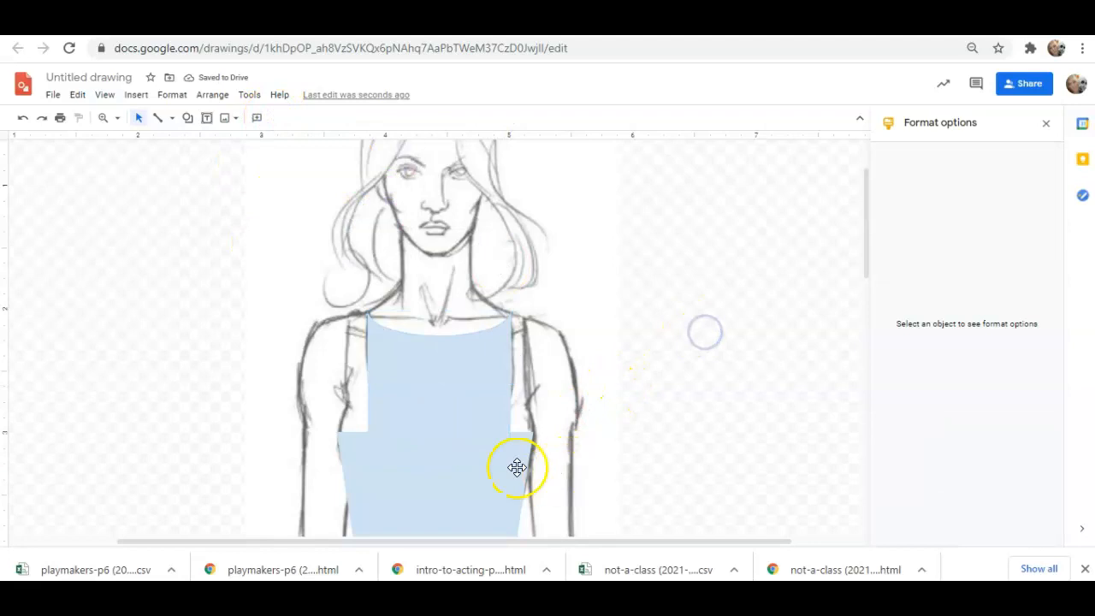
Add a rounded-end terminator shape about 1.59 in wide across the bust and make its outline transparent
left_click(187, 117)
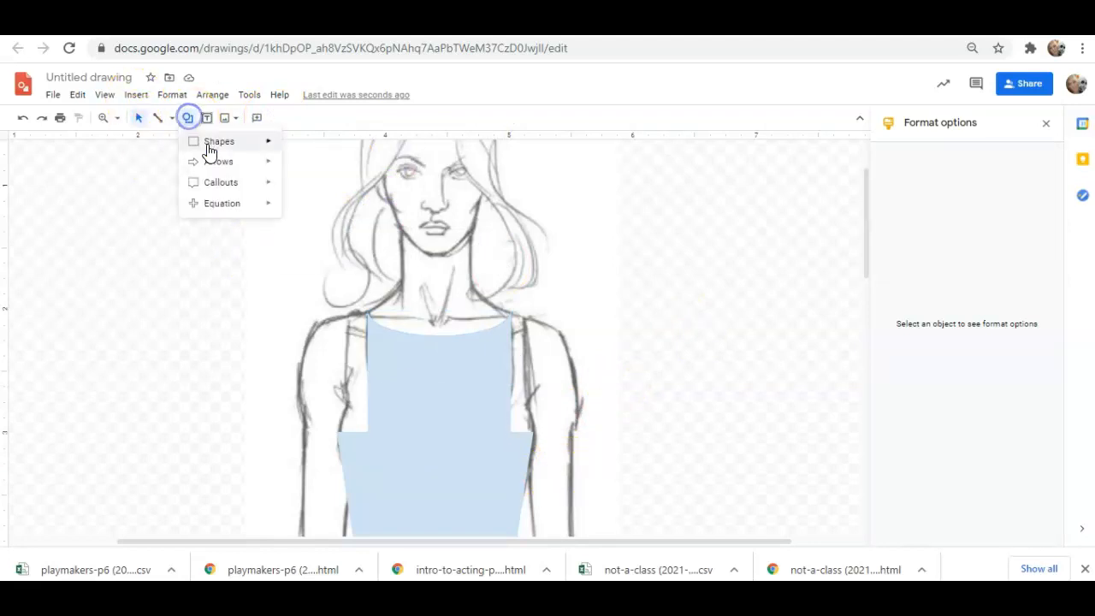
mouse_move(220, 144)
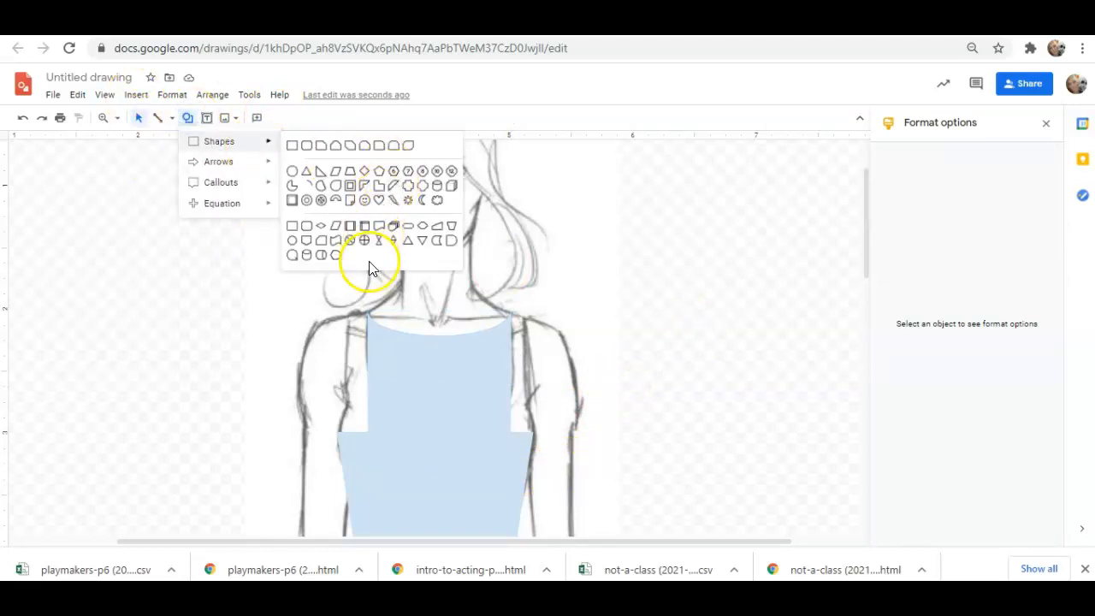
left_click(408, 226)
left_click_drag(345, 406, 533, 460)
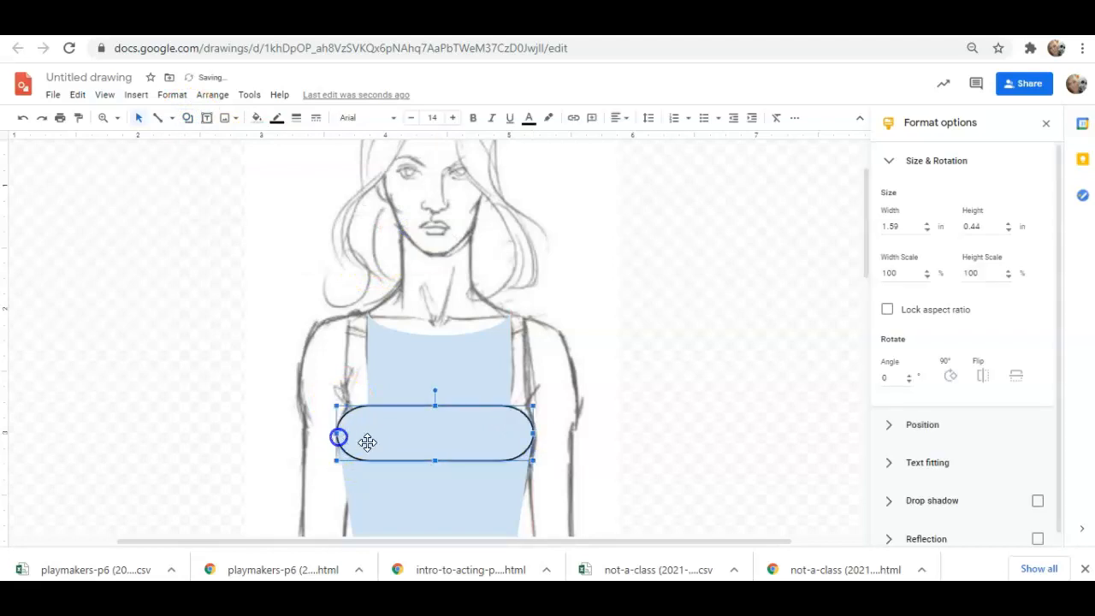
left_click(277, 117)
left_click(300, 147)
left_click(649, 299)
Draw a narrow vertical rectangle filling the strap gap beside the neckline's left edge, with a transparent outline
left_click(187, 117)
mouse_move(228, 142)
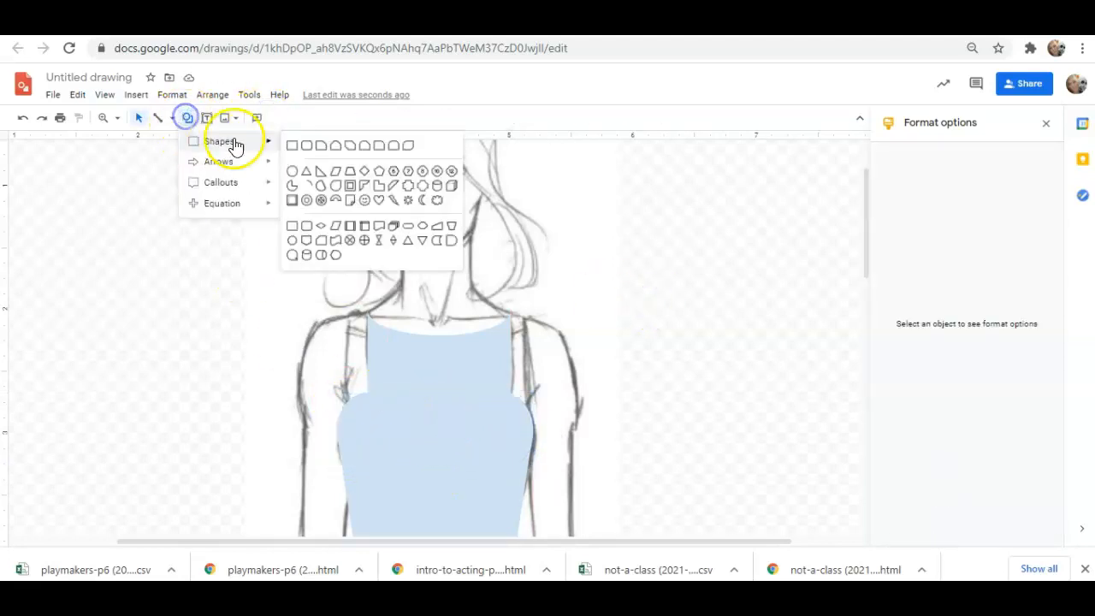
left_click(293, 147)
left_click_drag(350, 311, 367, 408)
left_click(277, 117)
left_click(288, 143)
Place a copy of the narrow strap rectangle on the opposite side of the neckline and lengthen it slightly downward
right_click(619, 252)
left_click(667, 221)
left_click_drag(380, 367, 521, 344)
left_click(629, 323)
left_click(523, 392)
left_click_drag(521, 409, 521, 418)
left_click(660, 390)
left_click(527, 343)
left_click(600, 321)
left_click(520, 366)
left_click(604, 317)
Draw a chord shape about 1.08 × 0.83 in over the figure's left-hand shoulder as a puff sleeve
left_click(158, 117)
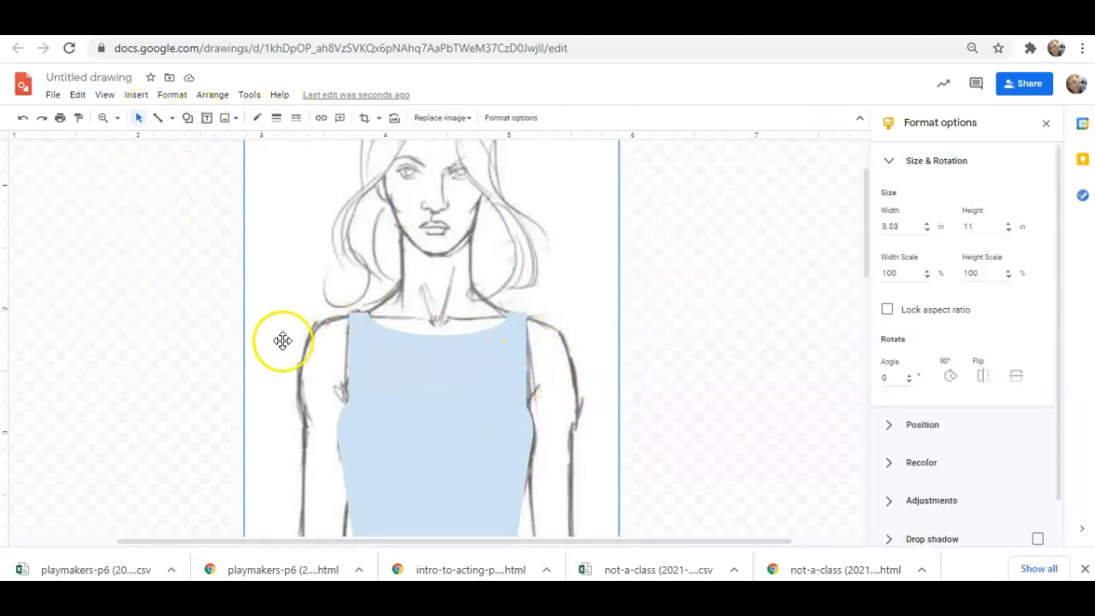
left_click(187, 118)
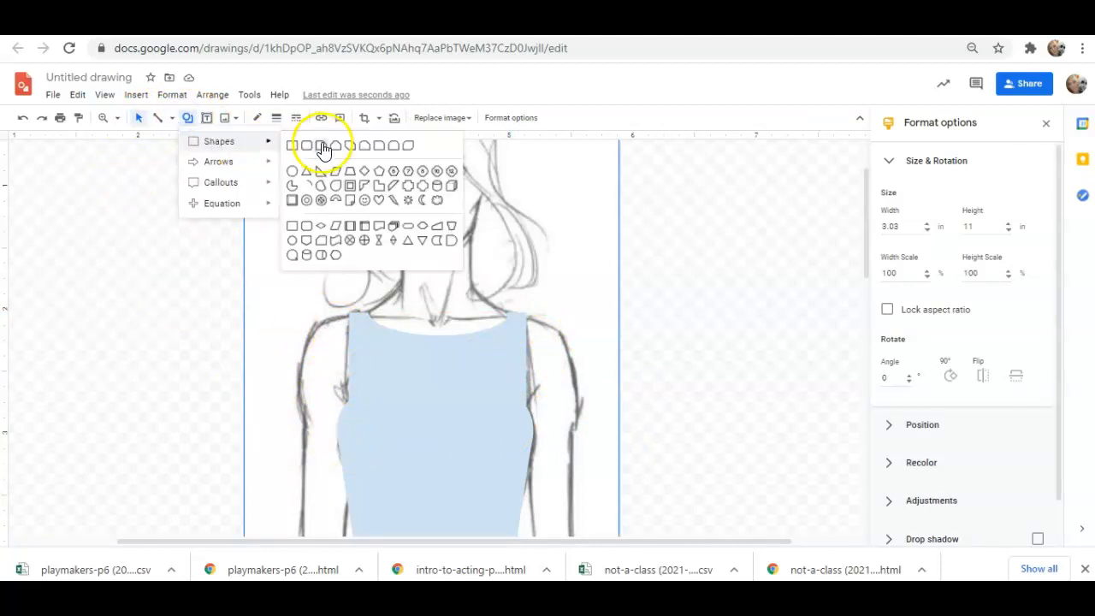
left_click(307, 185)
left_click_drag(224, 299, 357, 400)
left_click_drag(313, 288, 294, 291)
left_click(25, 121)
scroll(158, 335, "up", 4)
scroll(158, 328, "up", 2)
left_click(290, 315)
left_click_drag(302, 343, 318, 354)
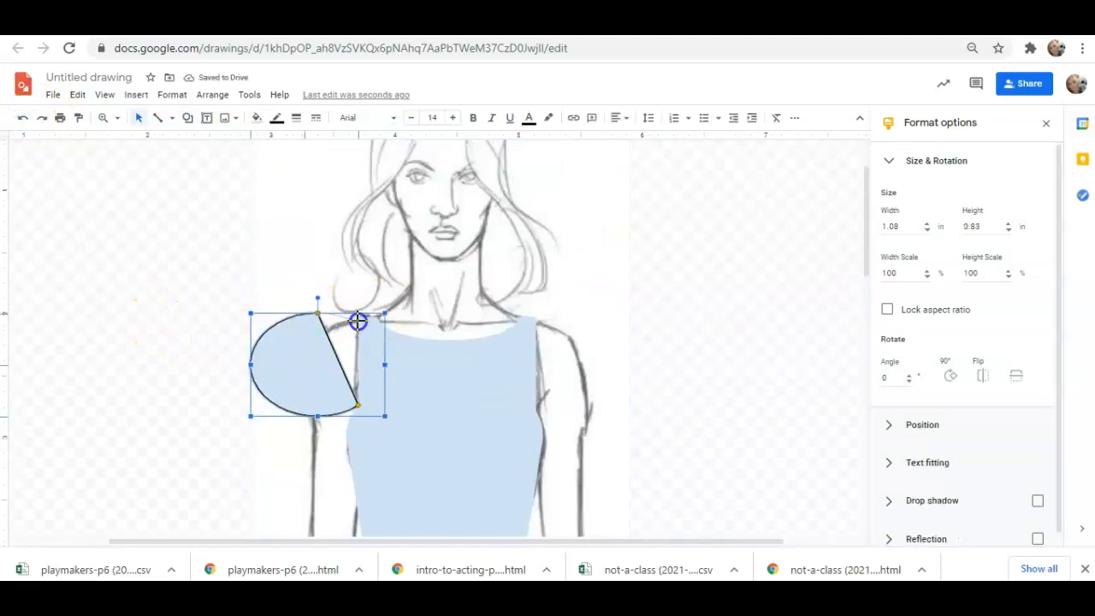
Set the sleeve's flat side vertical against the bodice, increase its height to about 0.89 in, and make its outline transparent
left_click_drag(360, 320, 359, 318)
left_click_drag(333, 384, 333, 378)
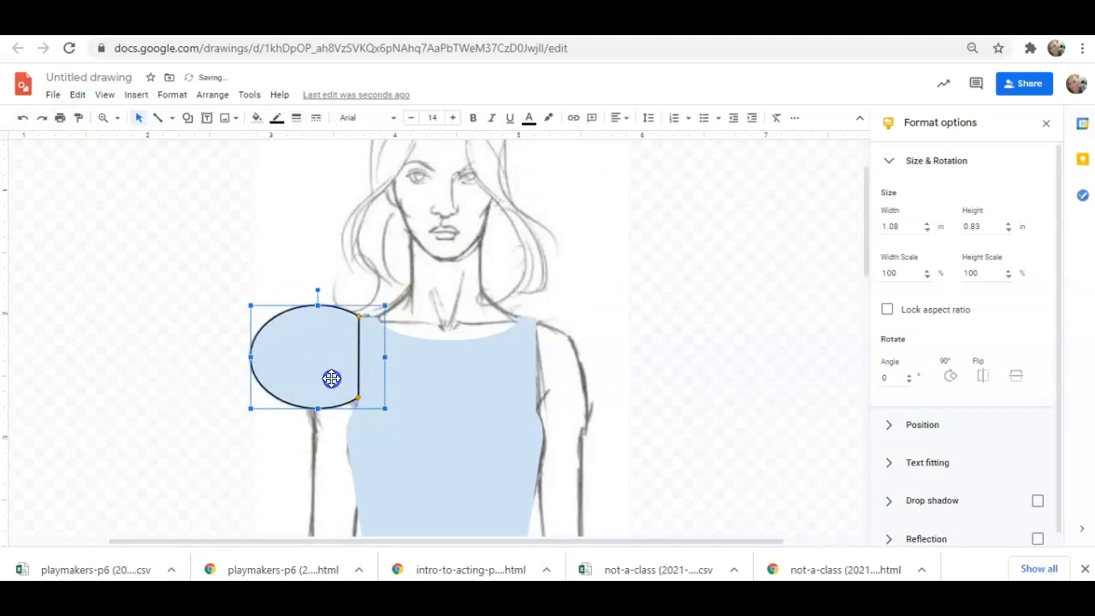
left_click_drag(318, 414, 315, 415)
left_click(276, 118)
left_click(308, 142)
left_click(166, 416)
Duplicate the puff sleeve, flip the copy horizontally, and position it against the opposite shoulder
right_click(295, 342)
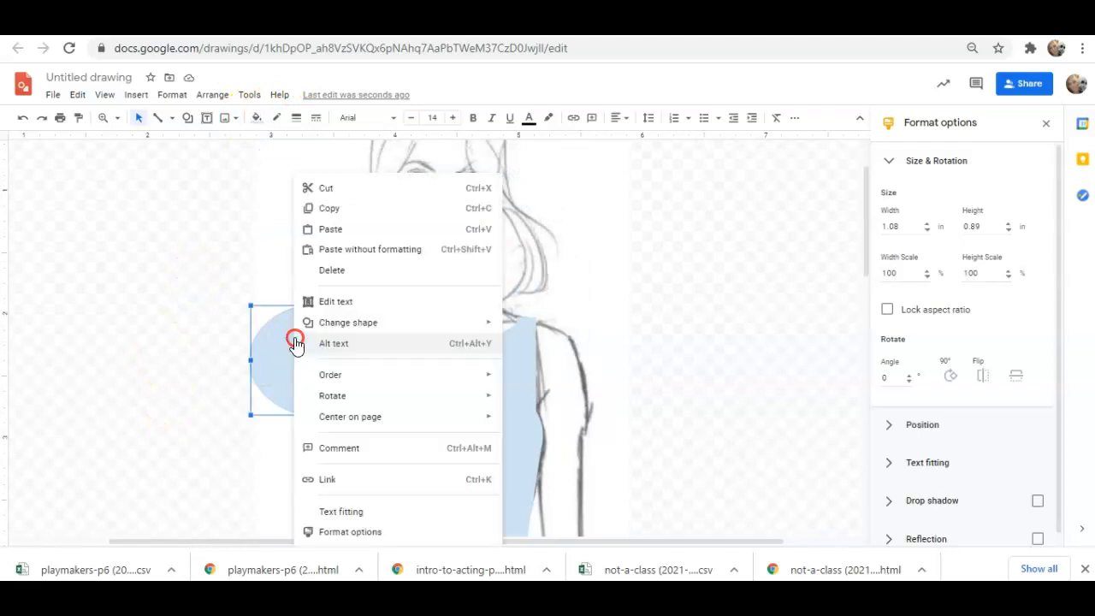
left_click(330, 208)
right_click(765, 286)
left_click(781, 296)
left_click(983, 376)
left_click_drag(355, 394, 604, 366)
left_click(747, 380)
left_click(734, 349)
left_click(694, 370)
left_click(562, 345)
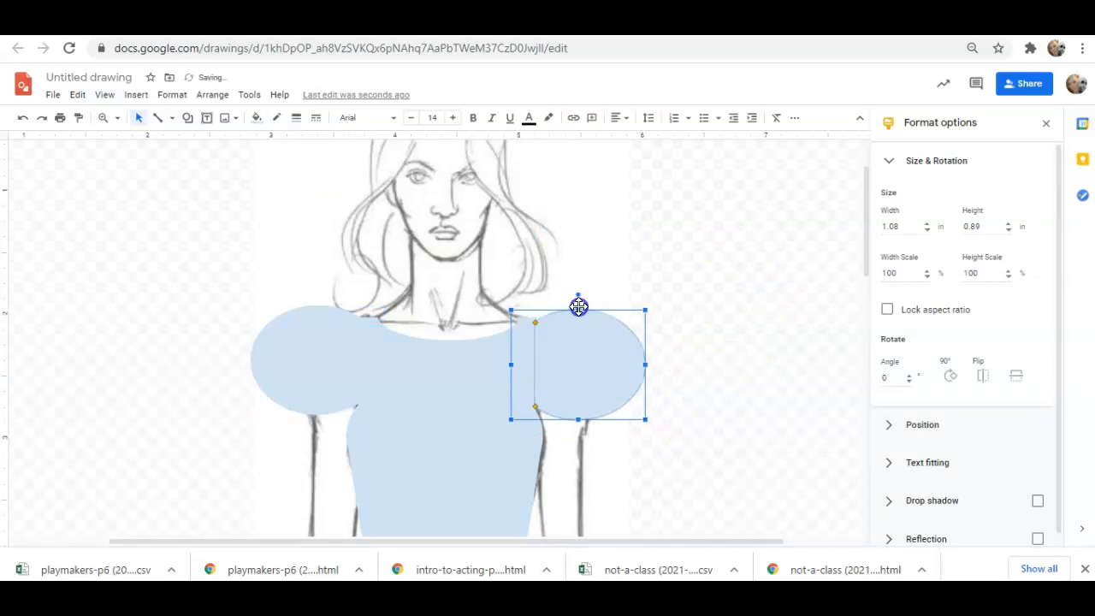
left_click(741, 388)
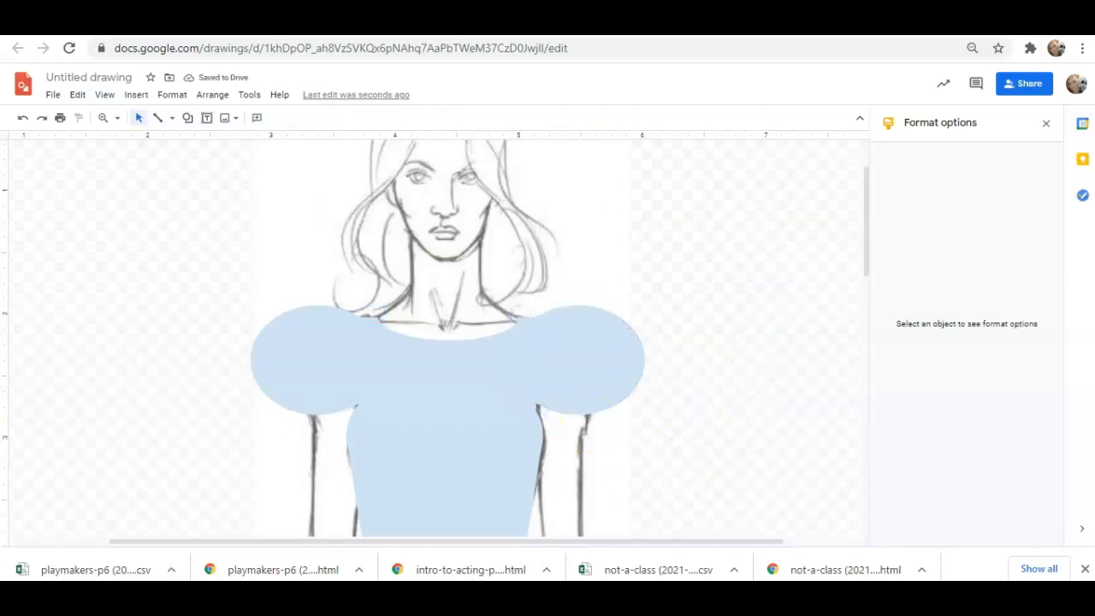
Fill the sleeves, neckline, shoulder strips, bodice, skirt and hem together in red and make their outlines transparent
scroll(431, 457, "down", 3)
scroll(430, 457, "up", 3)
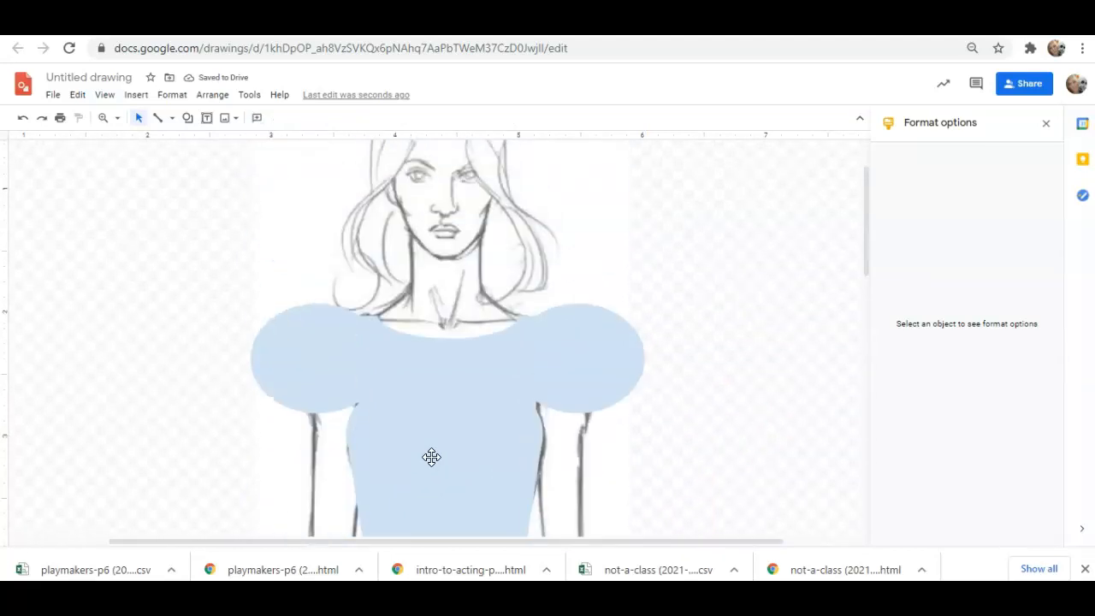
left_click(140, 120)
left_click(320, 359)
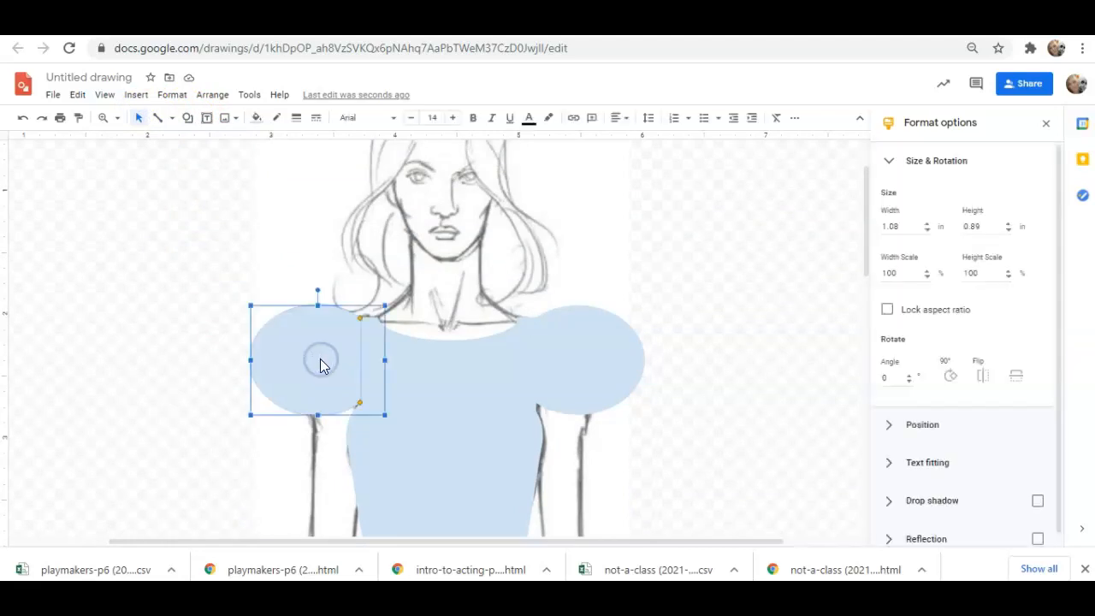
left_click(426, 373, "shift")
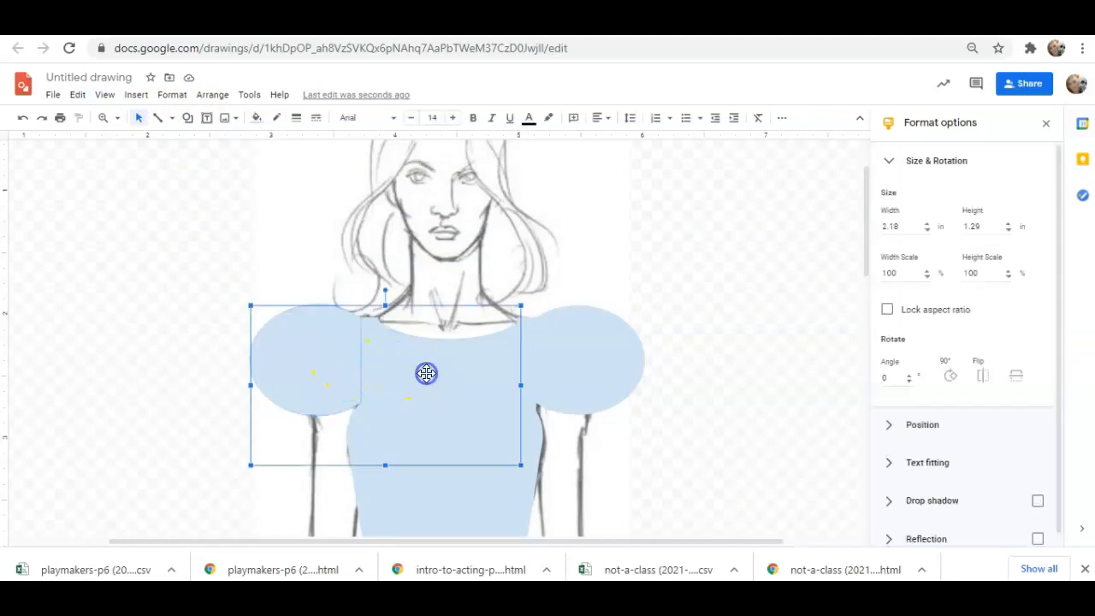
left_click(593, 376, "shift")
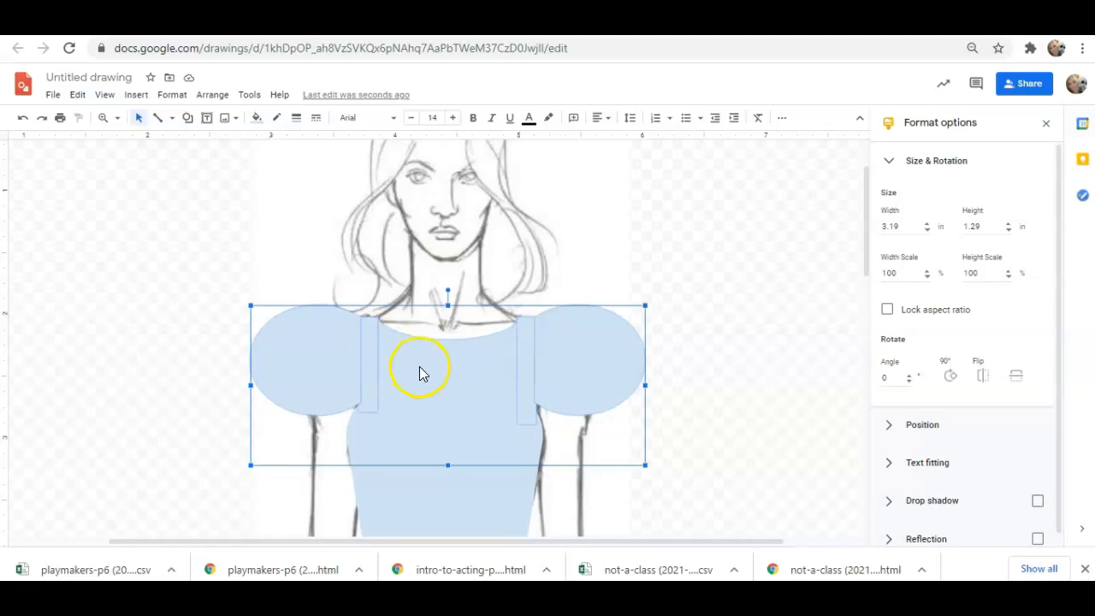
scroll(441, 374, "down", 3)
left_click(453, 279, "shift")
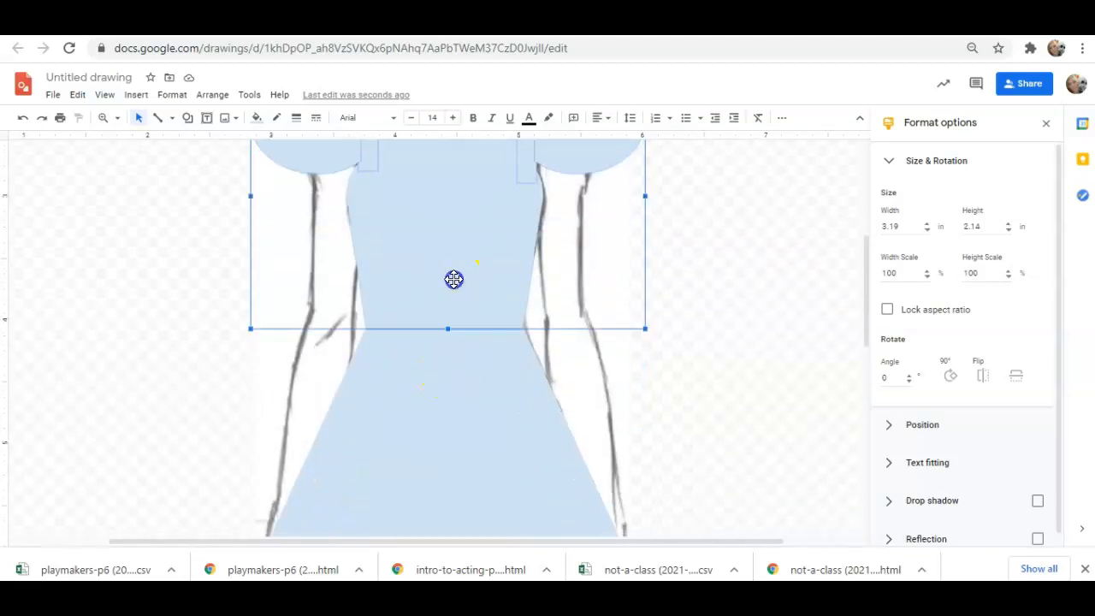
left_click(472, 403, "shift")
scroll(473, 404, "down", 6)
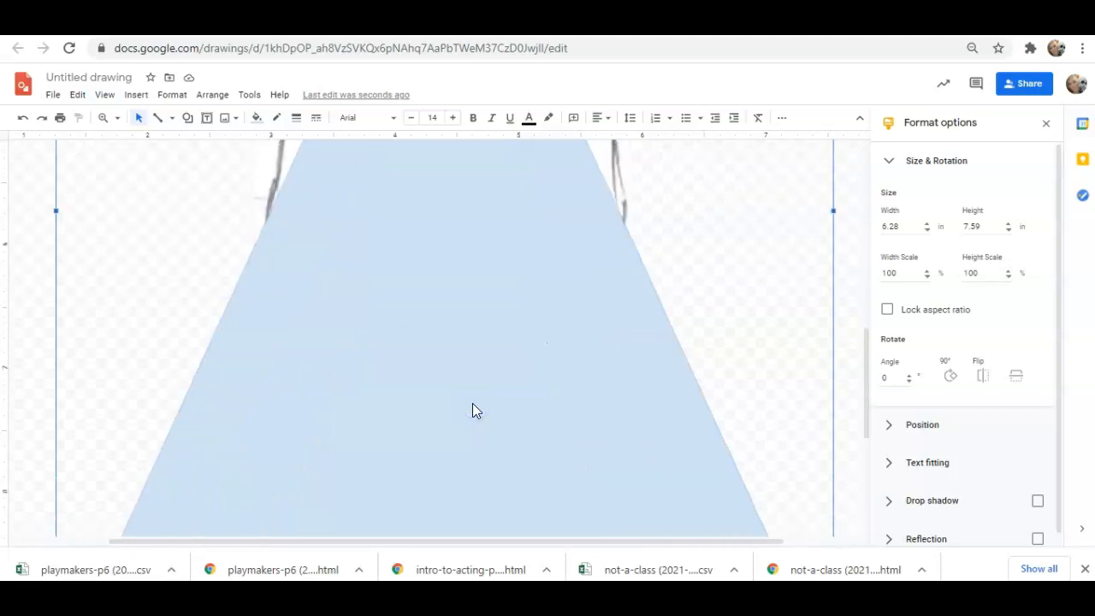
scroll(472, 411, "down", 1)
left_click(458, 441, "shift")
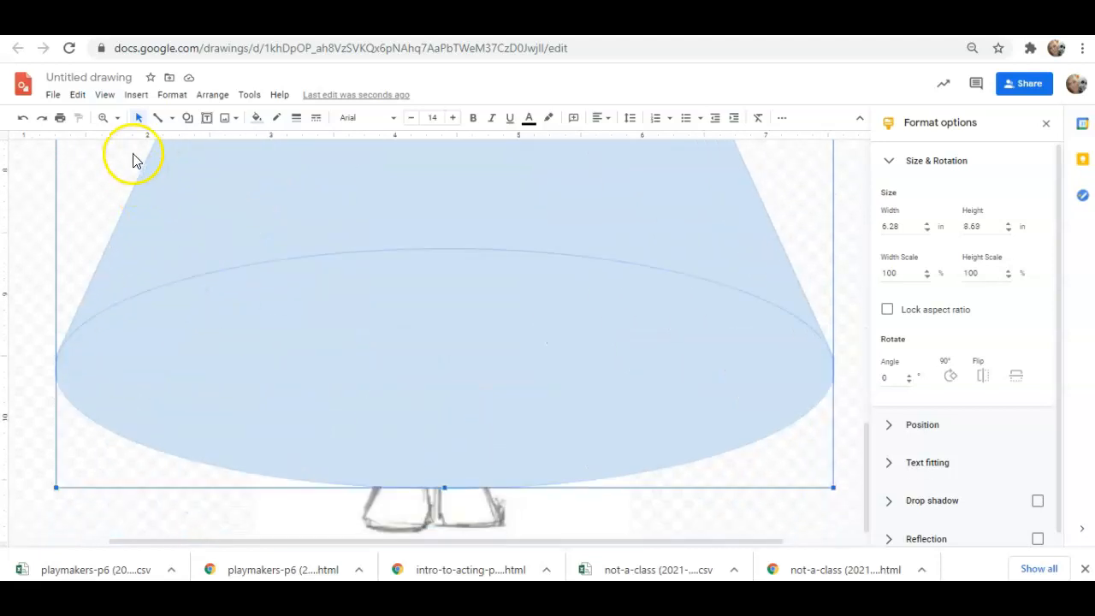
left_click(116, 118)
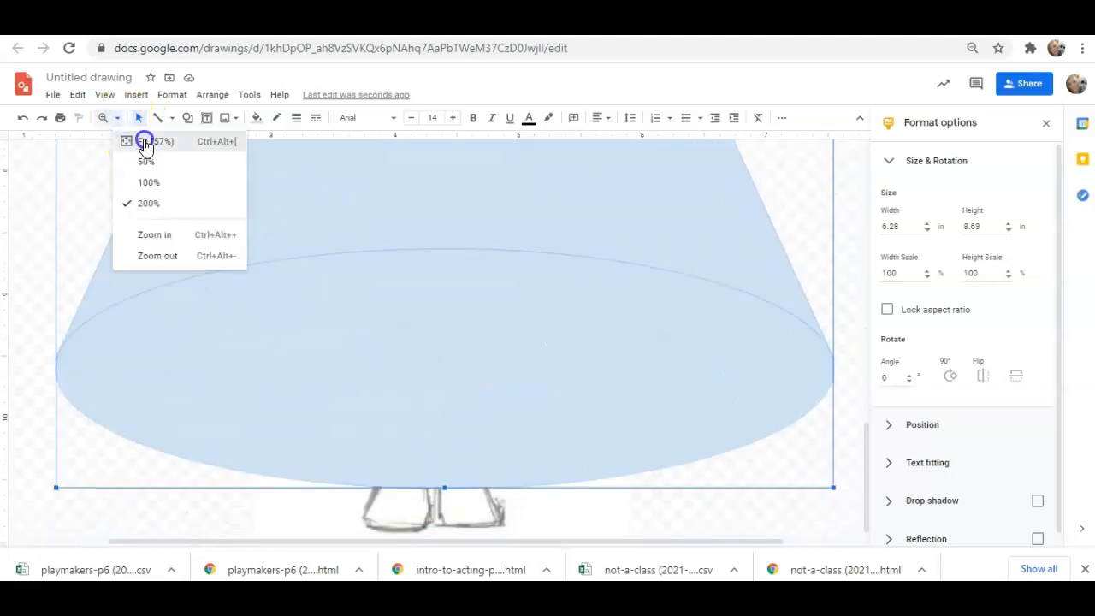
left_click(145, 143)
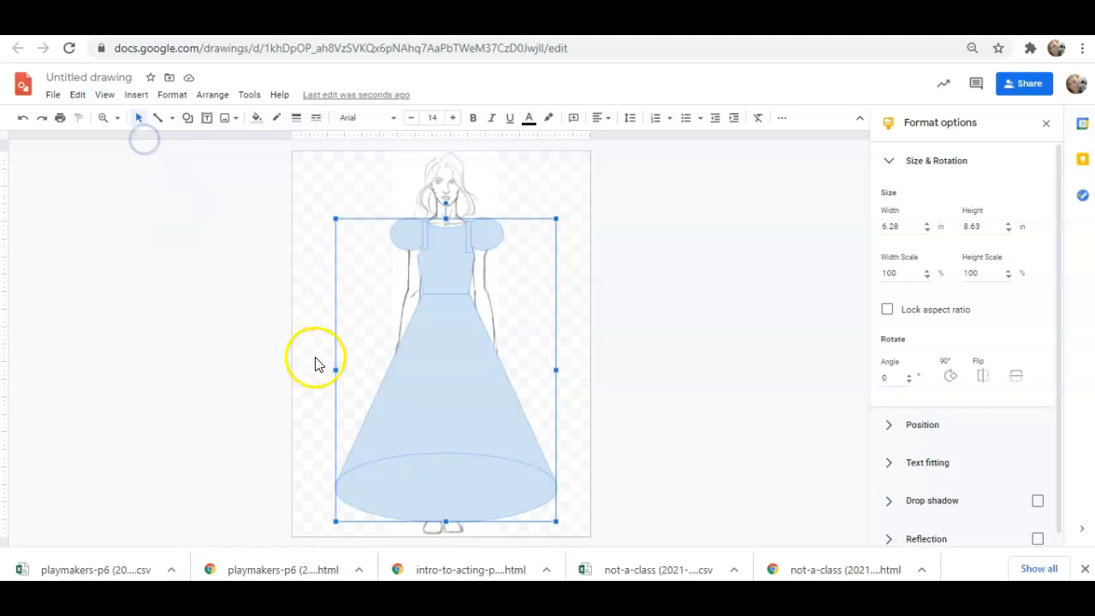
left_click(259, 118)
left_click(278, 199)
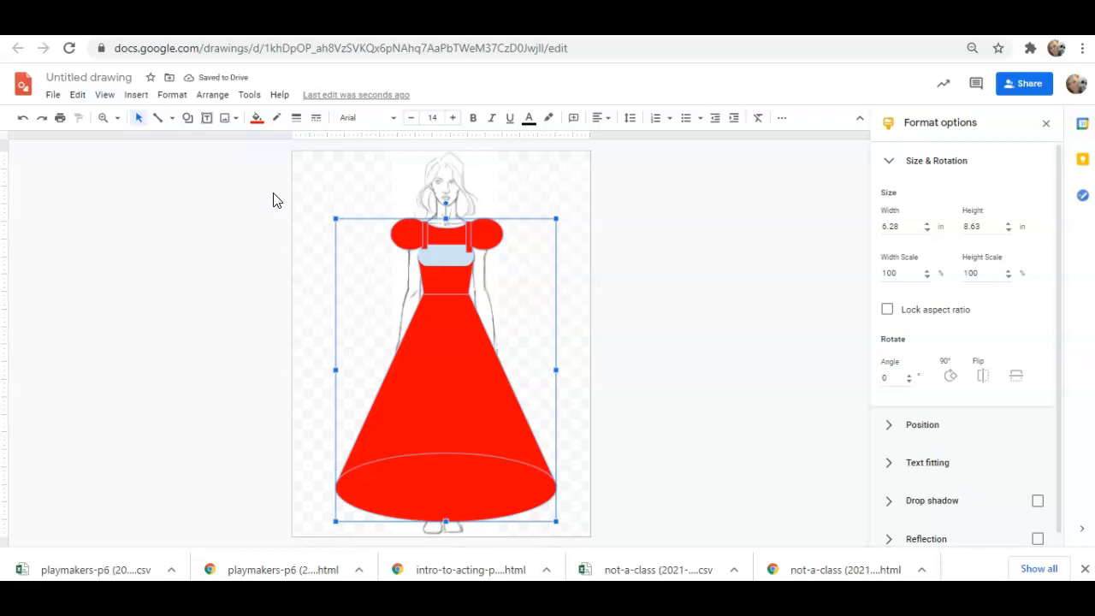
left_click(277, 118)
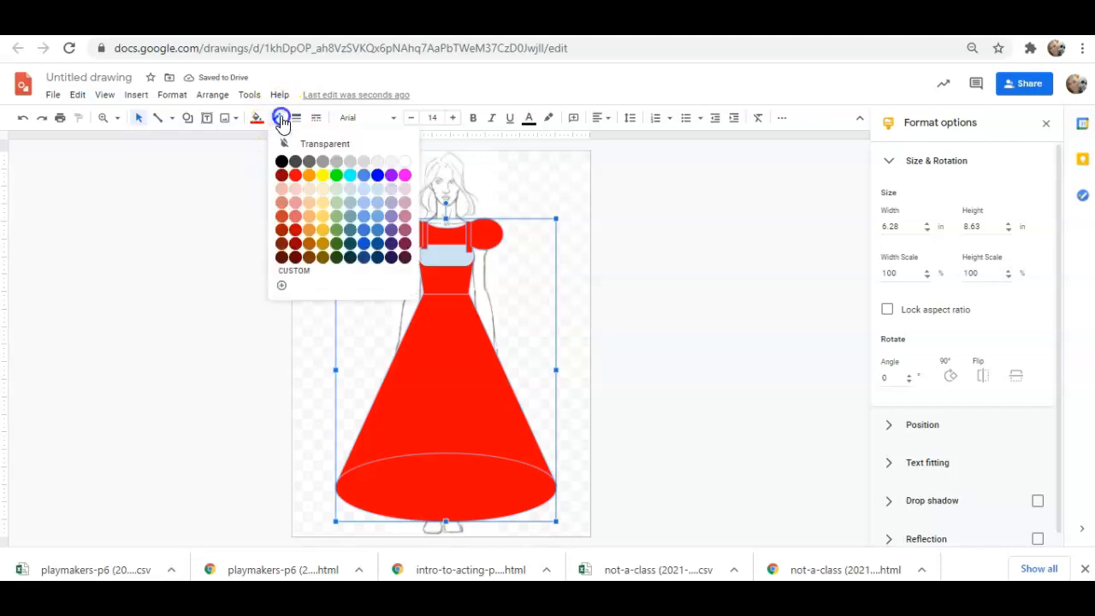
left_click(306, 142)
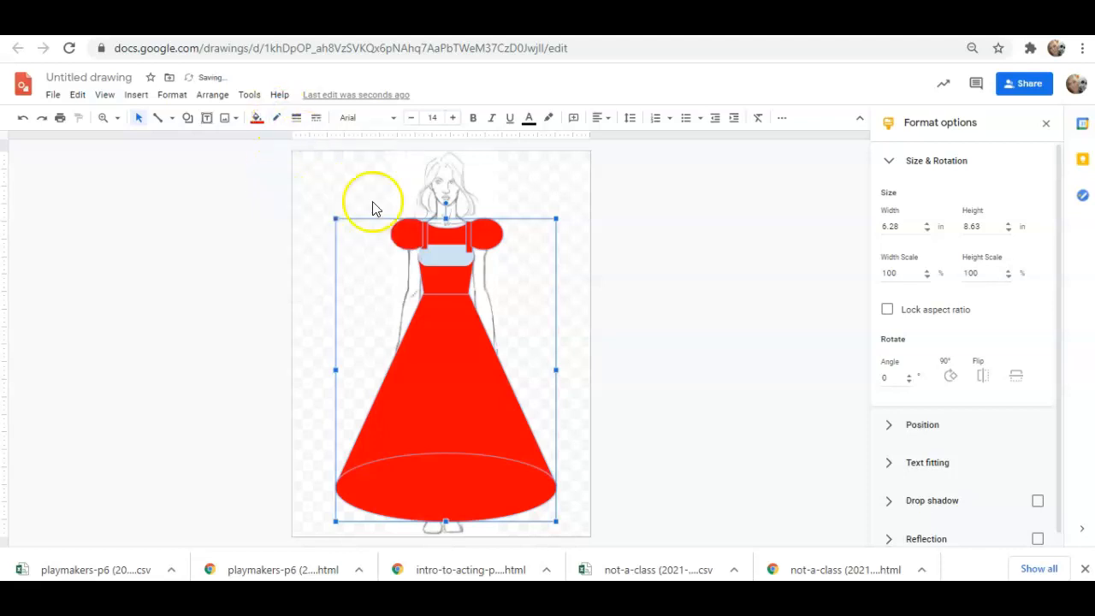
Fill the remaining light blue terminator shape across the bust with the same red
left_click(452, 256)
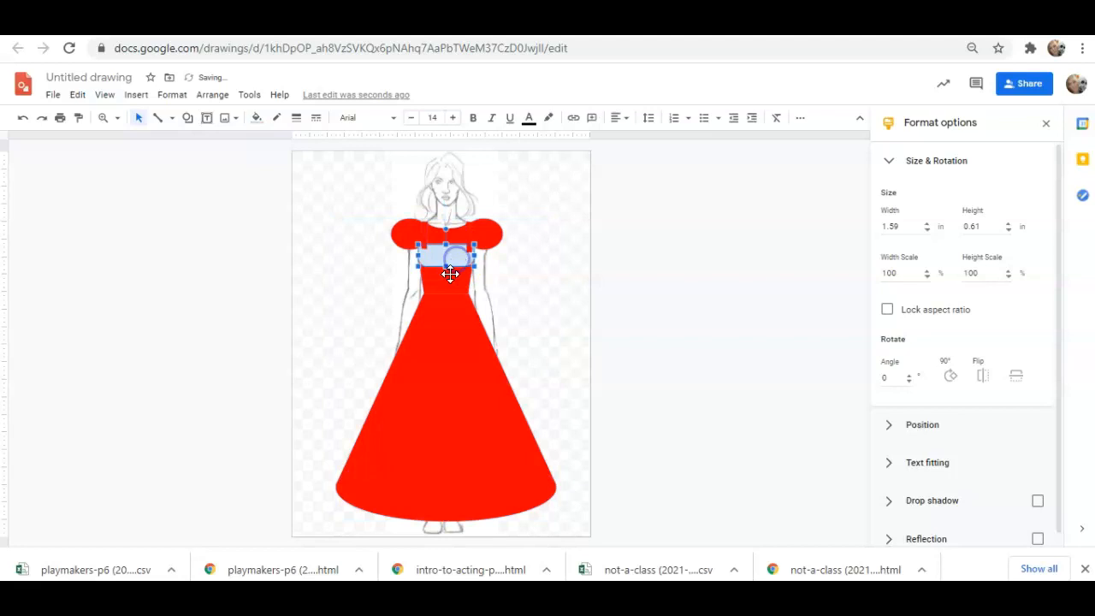
left_click(254, 117)
left_click(274, 166)
left_click(695, 286)
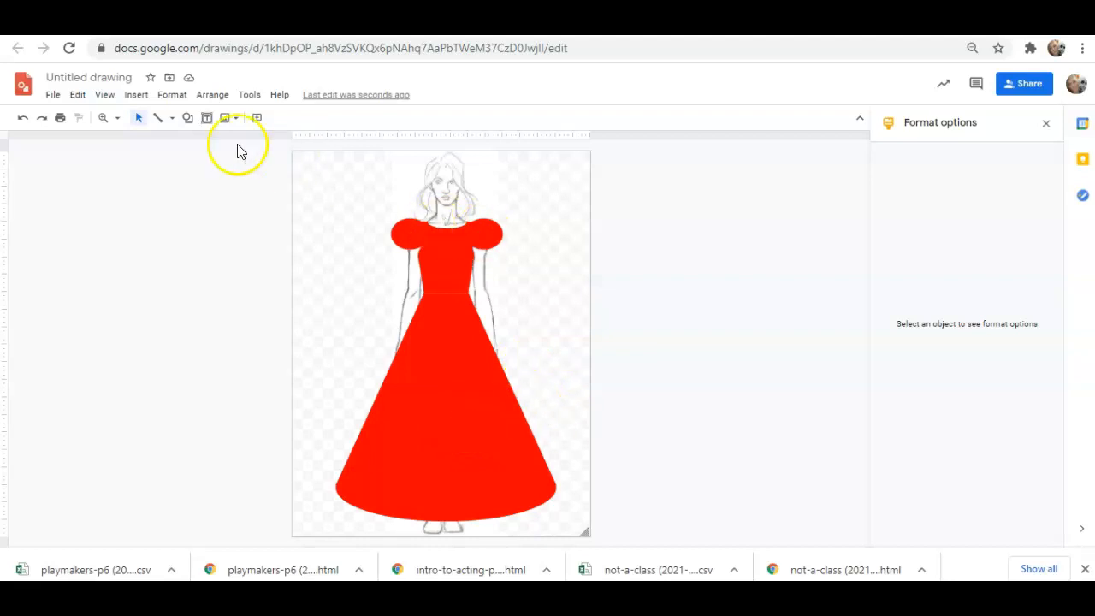
left_click(120, 120)
left_click(146, 181)
left_click(187, 119)
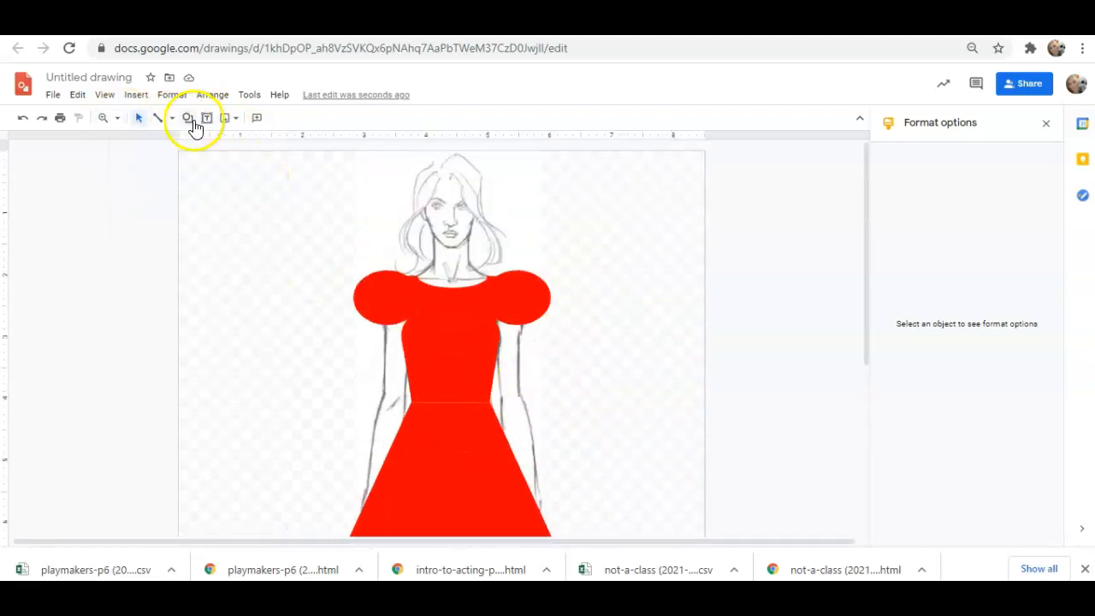
left_click(206, 142)
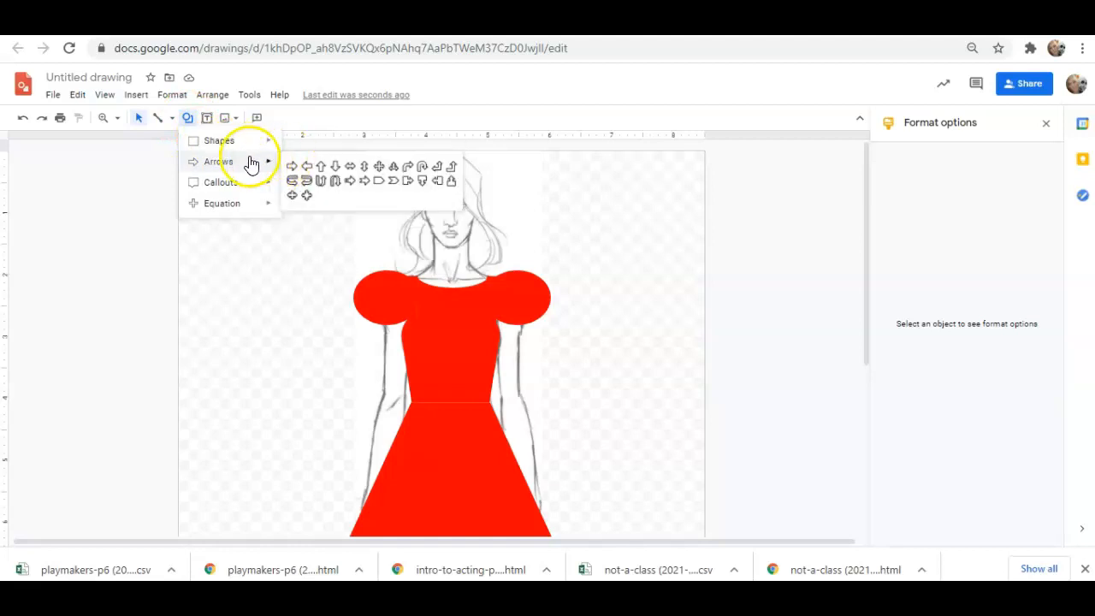
left_click(437, 240)
mouse_move(262, 248)
left_mouse_down()
mouse_move(308, 308)
mouse_move(360, 320)
left_mouse_up()
left_click(950, 376)
double_click(951, 377)
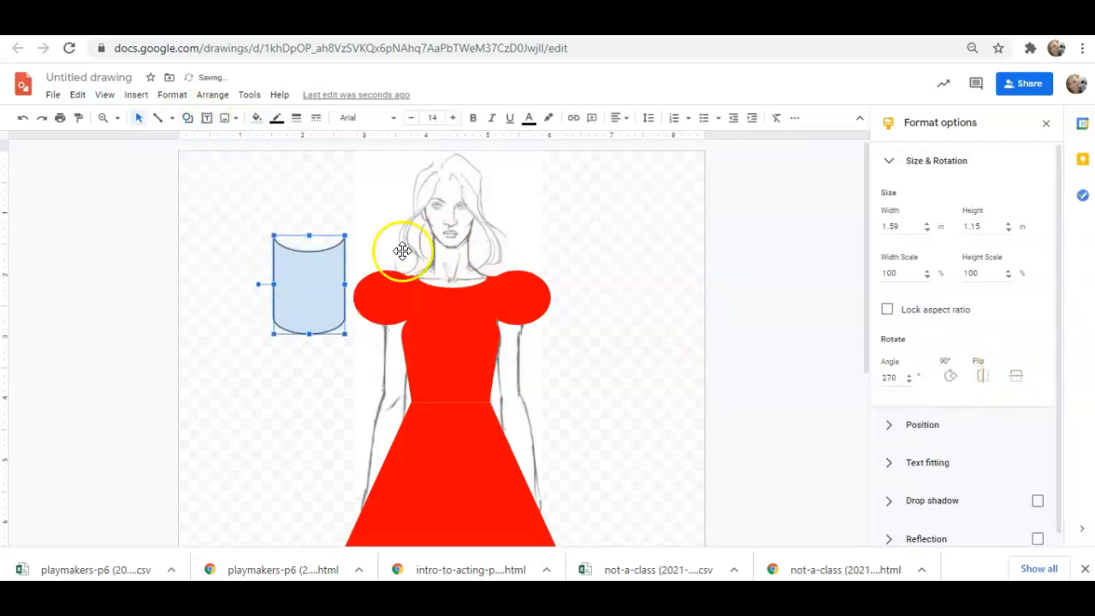
key("Delete")
Fill the curved neckline piece at the centre of the bodice in light yellow
left_click(448, 311)
left_click(257, 117)
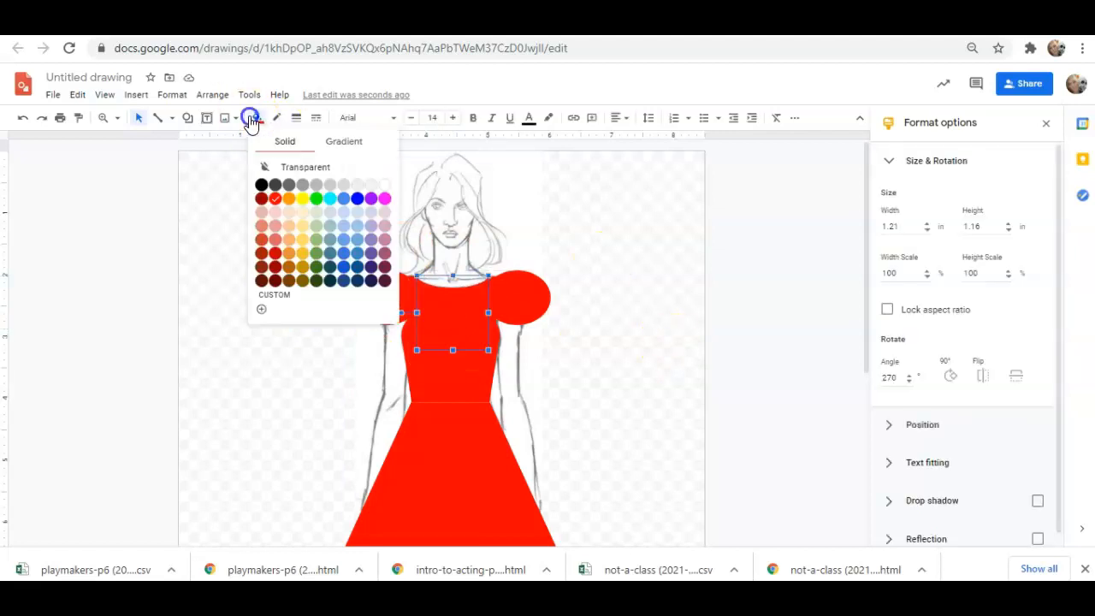
left_click(306, 228)
Bring the light yellow bodice panel to the front and extend its lower edge to the waist
right_click(468, 301)
mouse_move(532, 379)
left_click(708, 376)
left_click_drag(453, 351, 438, 419)
left_click(794, 332)
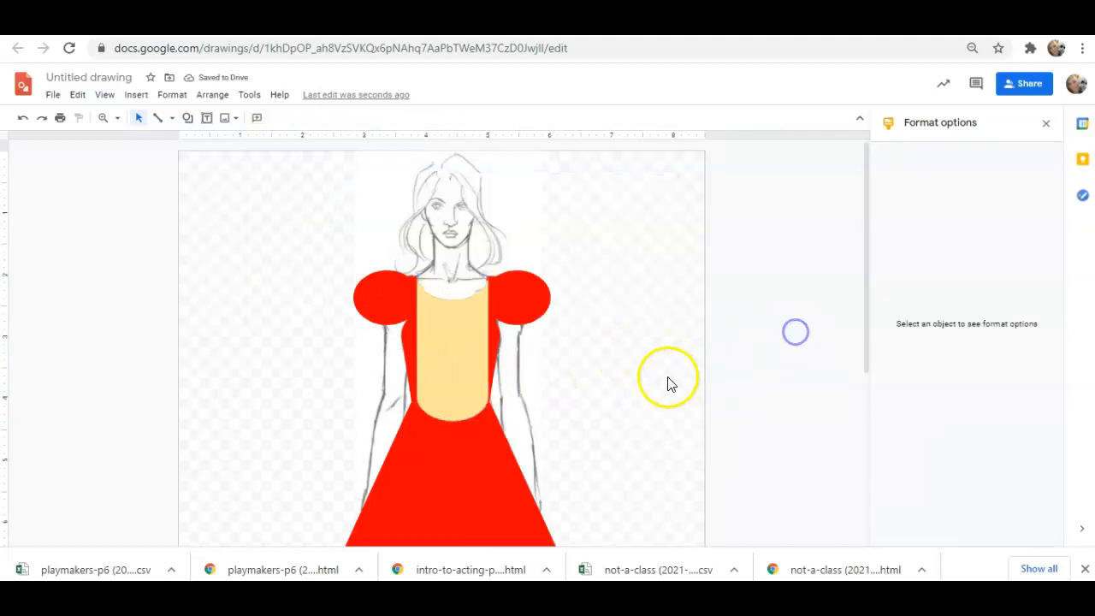
Draw a trapezoid about 2.57 in wide and 6.21 in tall down the centre of the skirt, from the waist to the hem
scroll(451, 455, "down", 3)
scroll(450, 455, "up", 2)
left_click(114, 118)
left_click(147, 161)
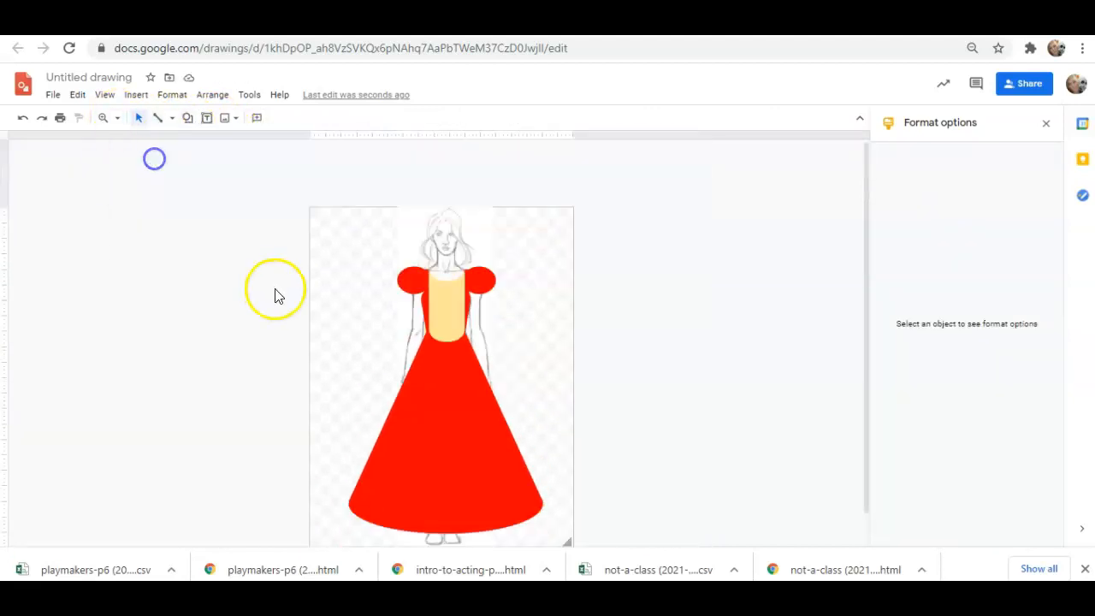
left_click(110, 118)
left_click(126, 145)
left_click(187, 118)
mouse_move(214, 142)
left_click(351, 171)
left_click_drag(428, 296, 518, 511)
left_click_drag(474, 403, 446, 403)
left_click(594, 382)
Narrow the trapezoid's upper edge to match the width of the light yellow bodice panel
left_click(117, 118)
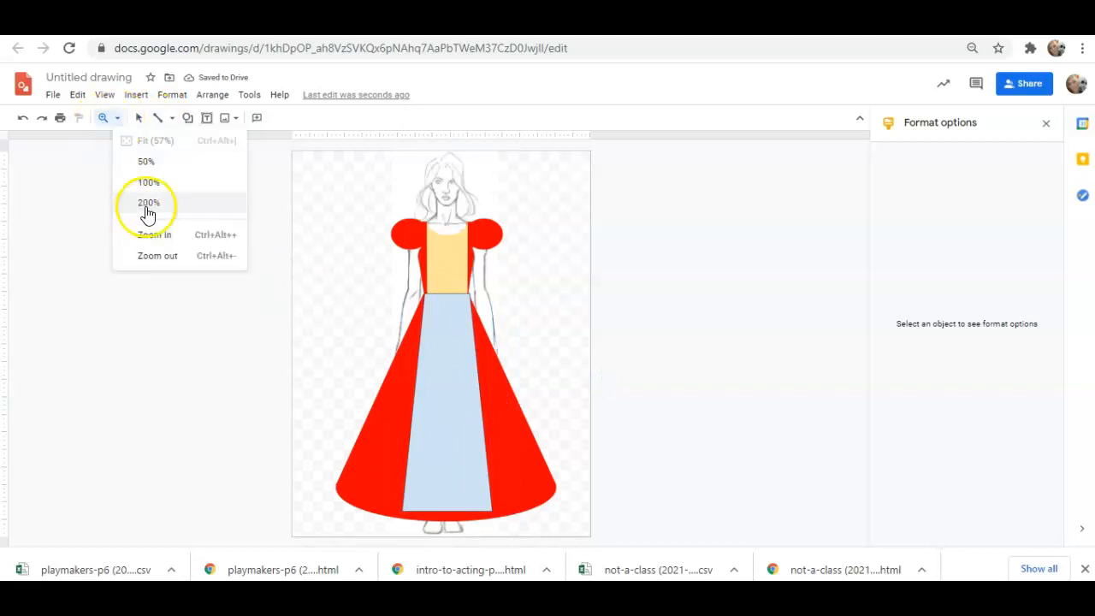
left_click(147, 208)
left_click(139, 117)
left_click(362, 340)
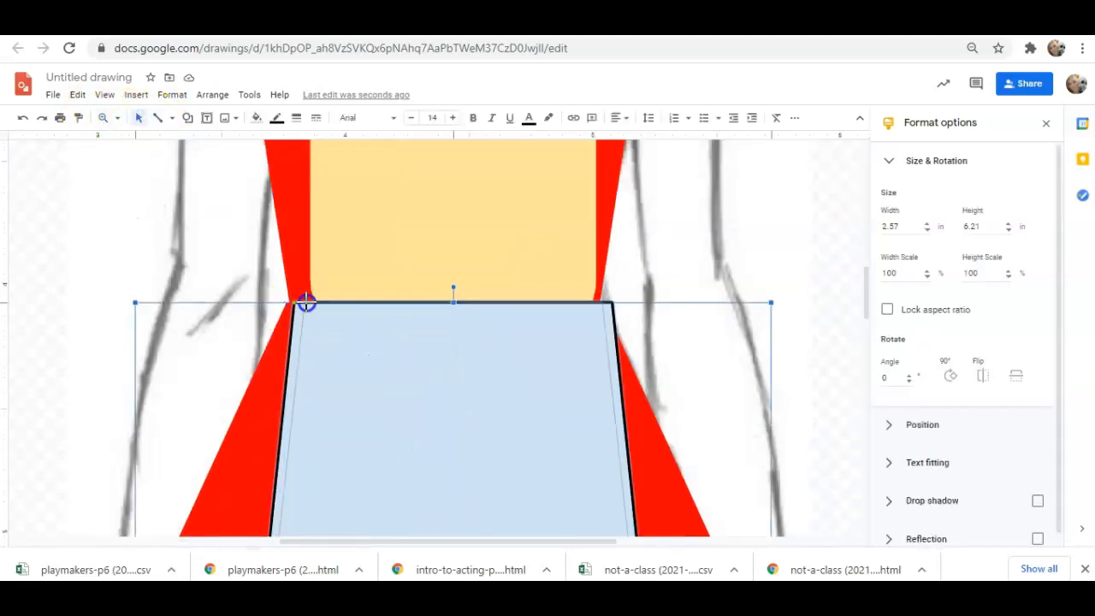
left_click_drag(305, 303, 313, 303)
left_click(421, 344)
scroll(421, 344, "down", 8)
Fill the trapezoid skirt panel in the same light yellow as the bodice panel
left_click(117, 118)
left_click(125, 139)
left_click(447, 361)
left_click(256, 118)
left_click(303, 225)
left_click(703, 320)
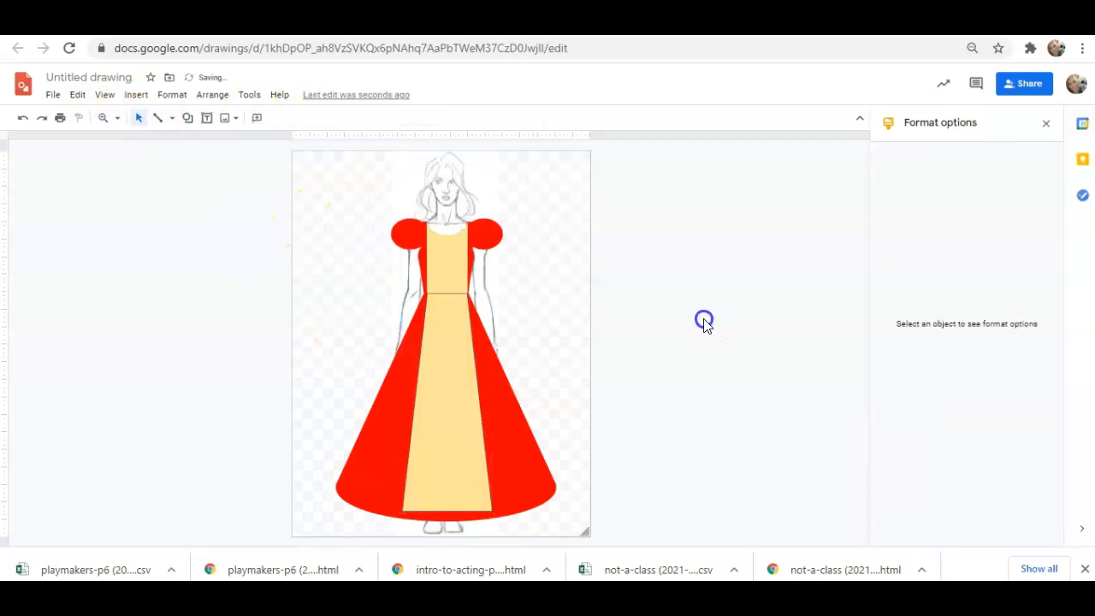
Make the outline of the light yellow skirt panel transparent
left_click(446, 518)
left_click(103, 117)
left_click(455, 518)
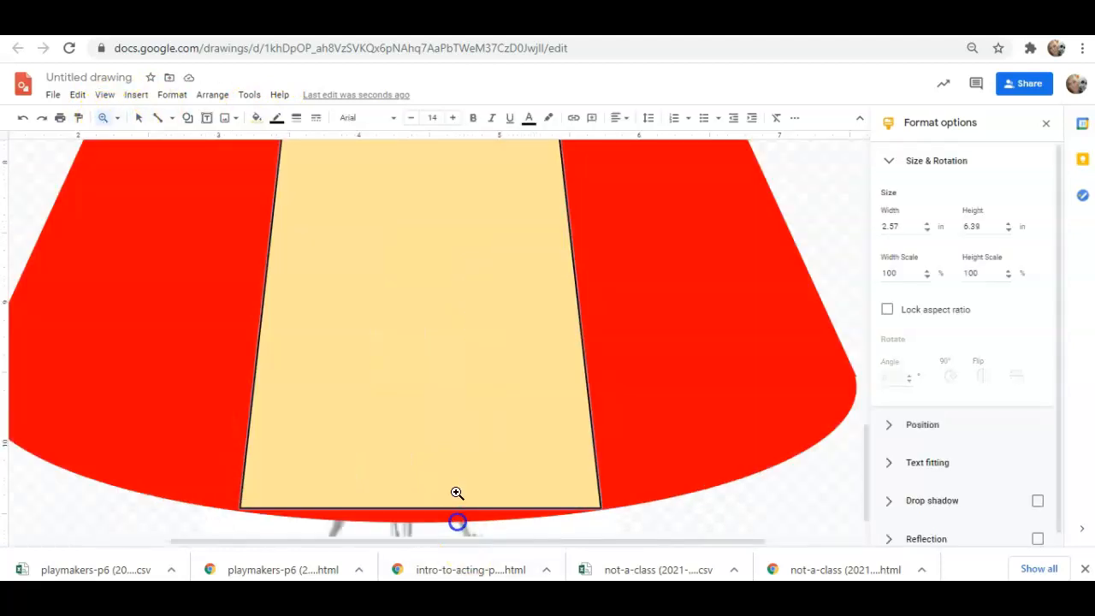
left_click(311, 197)
left_click(117, 118)
left_click(166, 162)
left_click(139, 117)
left_click(276, 118)
left_click(294, 150)
Add a flat light yellow ellipse without an outline along the skirt panel's lower edge to round it to the hem
left_click(187, 118)
mouse_move(215, 142)
left_click(298, 171)
left_click_drag(321, 473, 642, 481)
left_click_drag(498, 480, 483, 482)
left_click(604, 533)
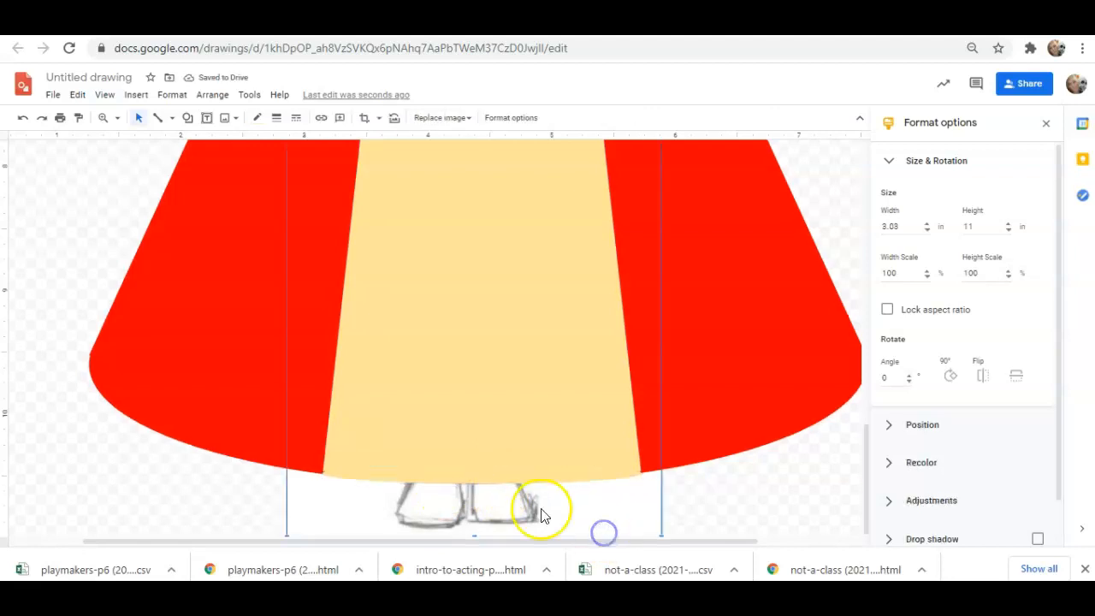
scroll(541, 513, "up", 6)
left_click(117, 118)
left_click(166, 149)
left_click(548, 319)
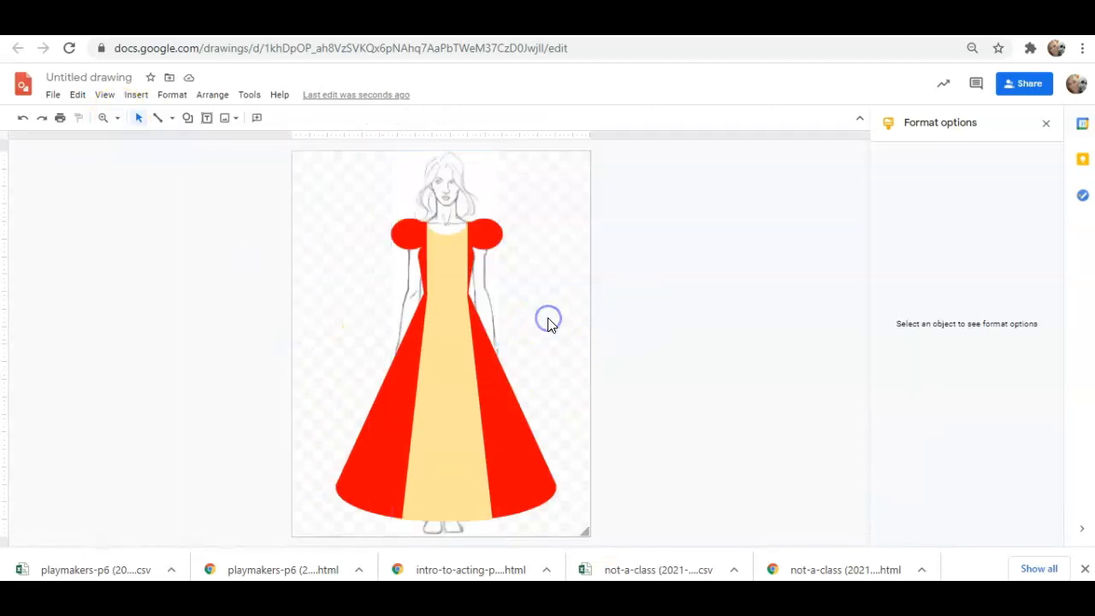
Draw a diagonal line about 1.16 in wide and 0.63 in tall across the upper part of the bodice panel
left_click(157, 119)
mouse_move(426, 240)
left_mouse_down()
mouse_move(484, 299)
mouse_move(465, 260)
left_mouse_up()
left_click(540, 283)
Thicken the diagonal bodice line and colour it red
left_click(444, 250)
left_click(277, 117)
left_click(306, 181)
left_click(262, 117)
left_click(302, 243)
left_click(263, 120)
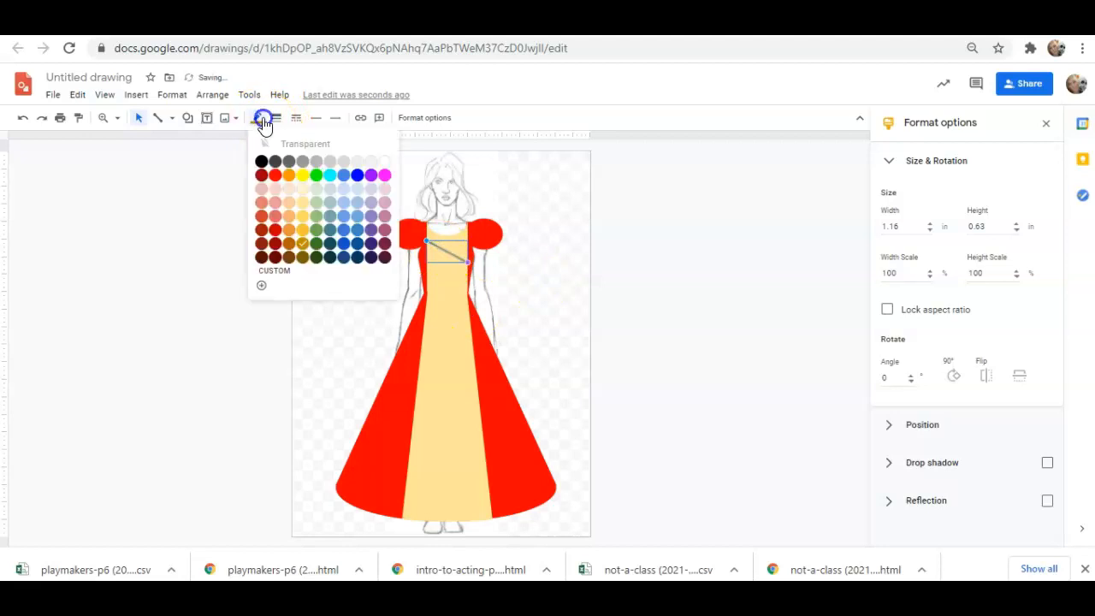
left_click(274, 175)
Duplicate the red diagonal line twice and space the copies parallel below it down to the waist
right_click(514, 272)
left_click(450, 258)
left_click_drag(450, 259, 448, 287)
left_click(482, 280)
left_click(466, 284)
left_click(556, 300)
right_click(530, 296)
left_click(572, 345)
left_click(514, 291)
left_click_drag(450, 275, 449, 272)
left_click(534, 309)
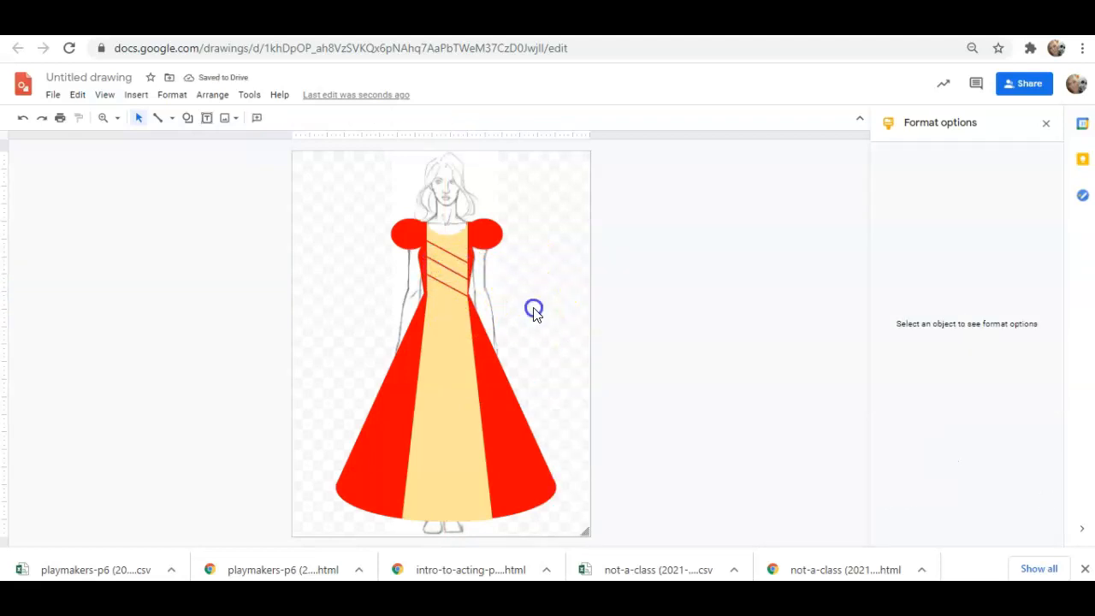
Group the three red diagonal lines on the bodice panel
left_click(442, 250)
left_click(446, 270, "shift")
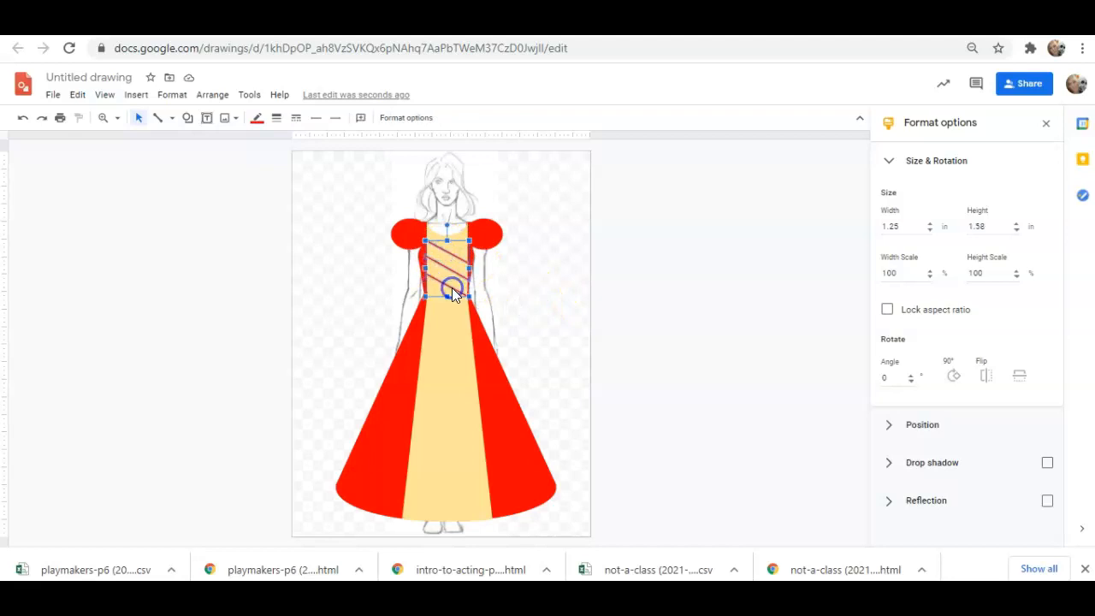
right_click(454, 295)
left_click(497, 436)
Duplicate the diagonal line set, mirror the copy, and lay it over the original to form criss-cross lacing
right_click(449, 261)
right_click(513, 276)
left_click(553, 341)
left_click(954, 376)
left_click(954, 376)
left_click(954, 375)
left_click(954, 376)
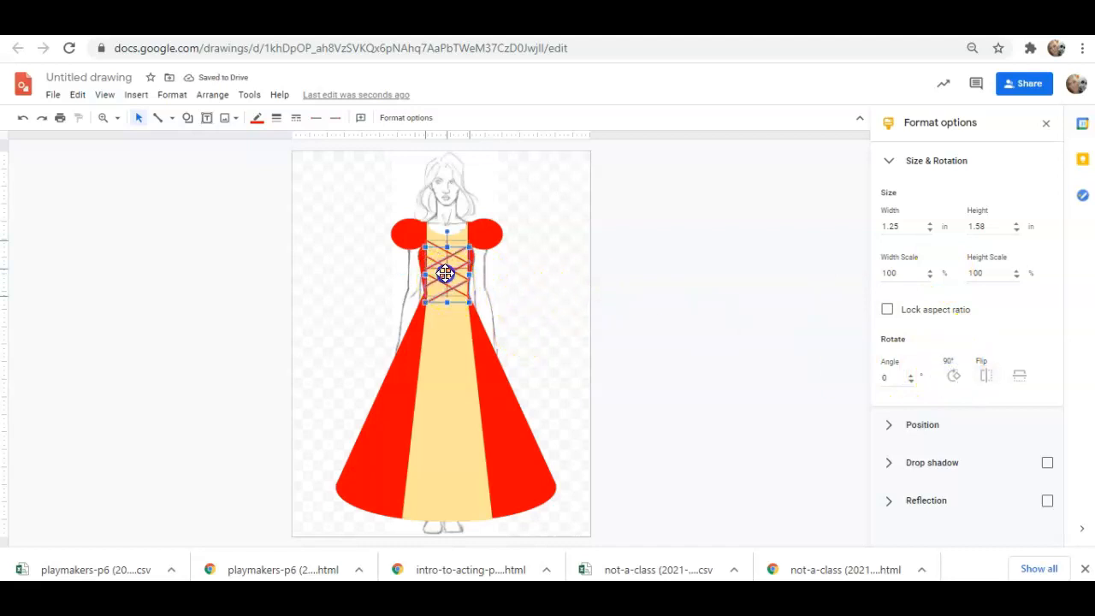
left_click(565, 299)
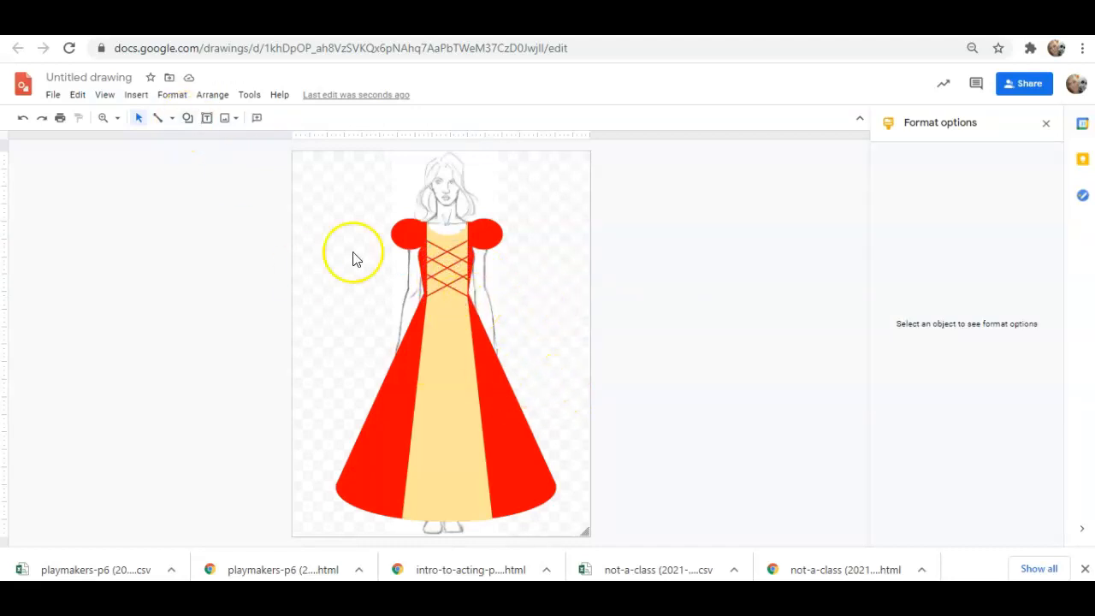
Draw a crescent moon about 1 in wide and 1.42 in tall in the empty area beside the waist
left_click(107, 117)
left_click(142, 200)
left_click(188, 117)
mouse_move(219, 142)
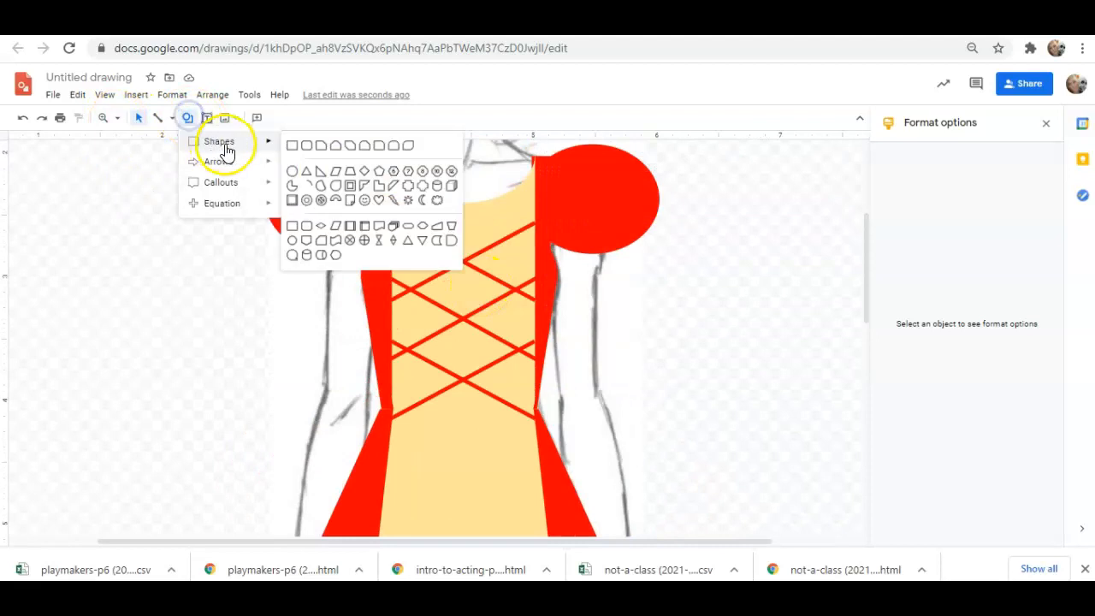
left_click(308, 214)
left_click_drag(174, 324, 300, 500)
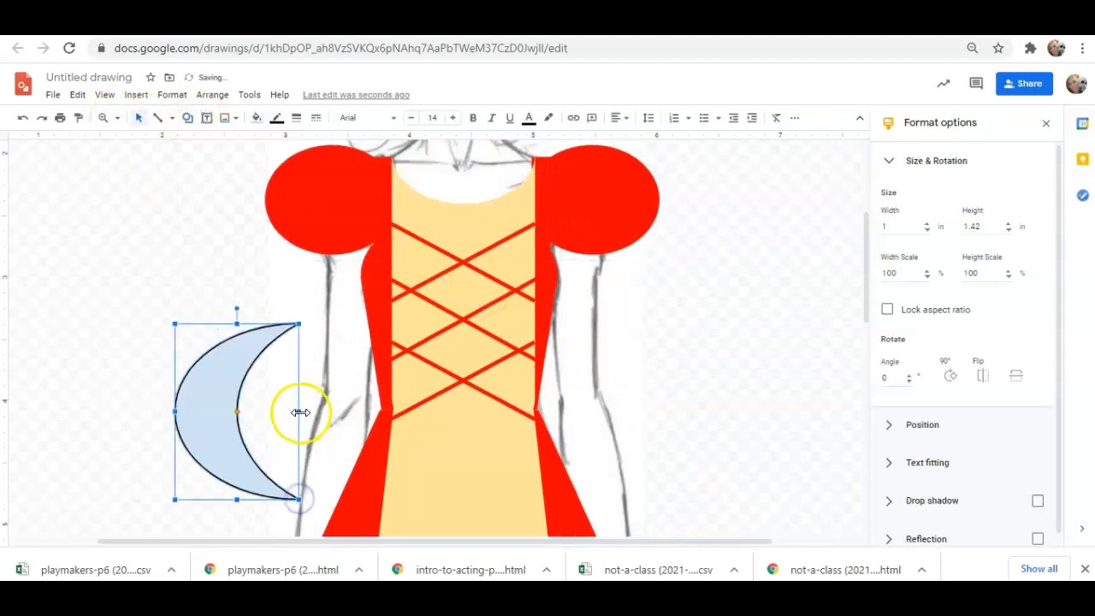
Slim the crescent, rotate it to 270°, and fit it across the waist as a belt about 1.27 in long and 0.18 in thick
left_click_drag(306, 412, 255, 412)
left_click(950, 376)
left_click_drag(175, 415, 427, 448)
left_click_drag(538, 444, 538, 445)
left_click_drag(461, 446, 462, 430)
Make the belt's outline transparent and fill it in dark brown
left_click(274, 117)
left_click(308, 162)
left_click(256, 117)
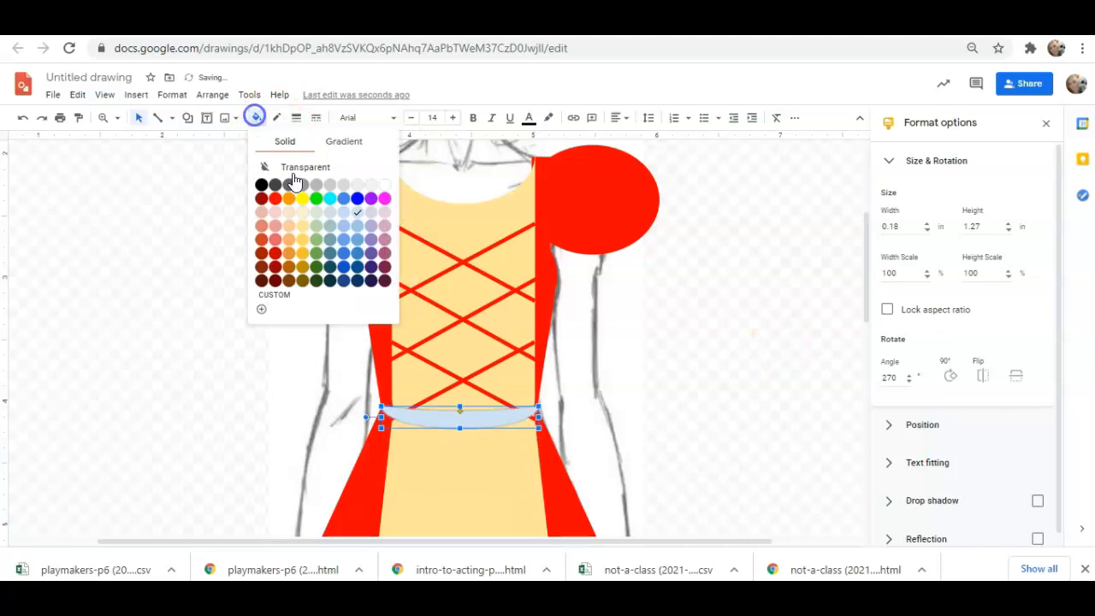
left_click(285, 276)
left_click(660, 371)
Draw a sun shape about 0.94 in wide and 0.86 in tall beside the figure's arm
left_click(116, 117)
left_click(144, 164)
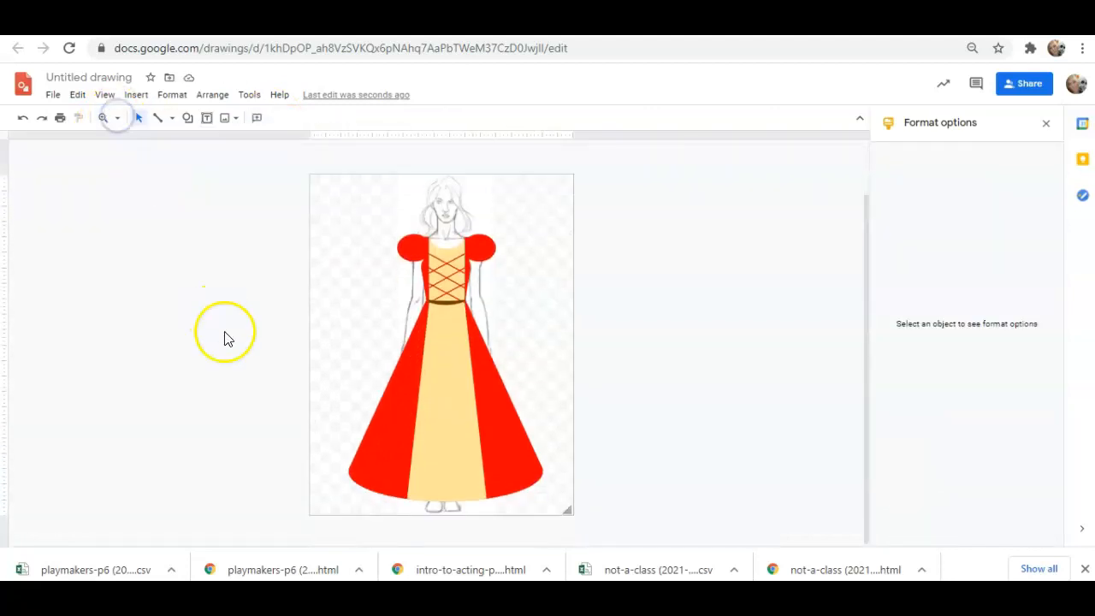
left_click(187, 118)
mouse_move(250, 144)
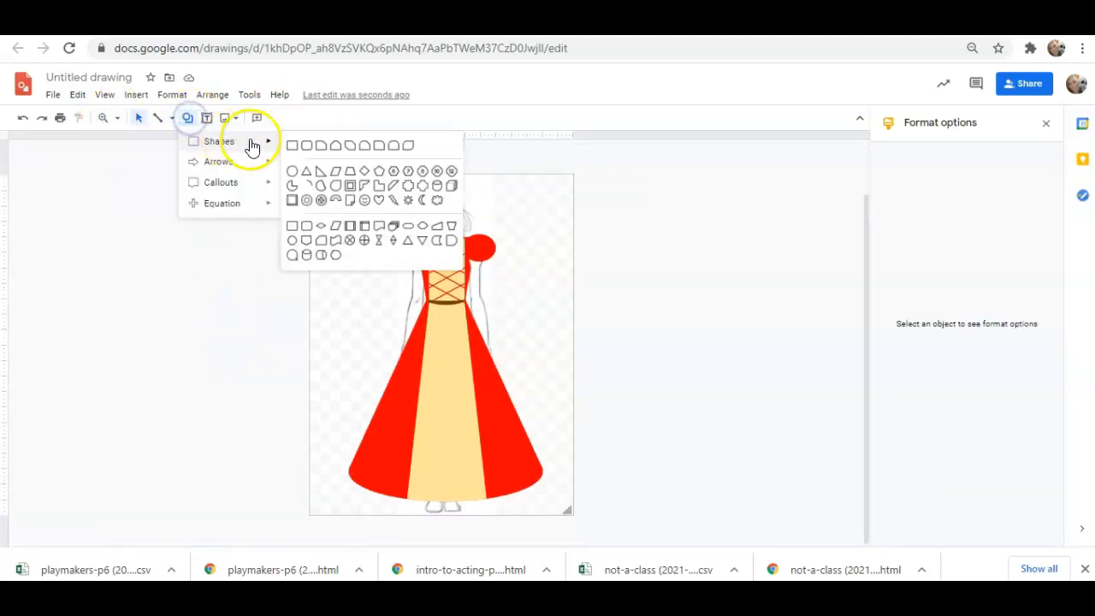
left_click(395, 202)
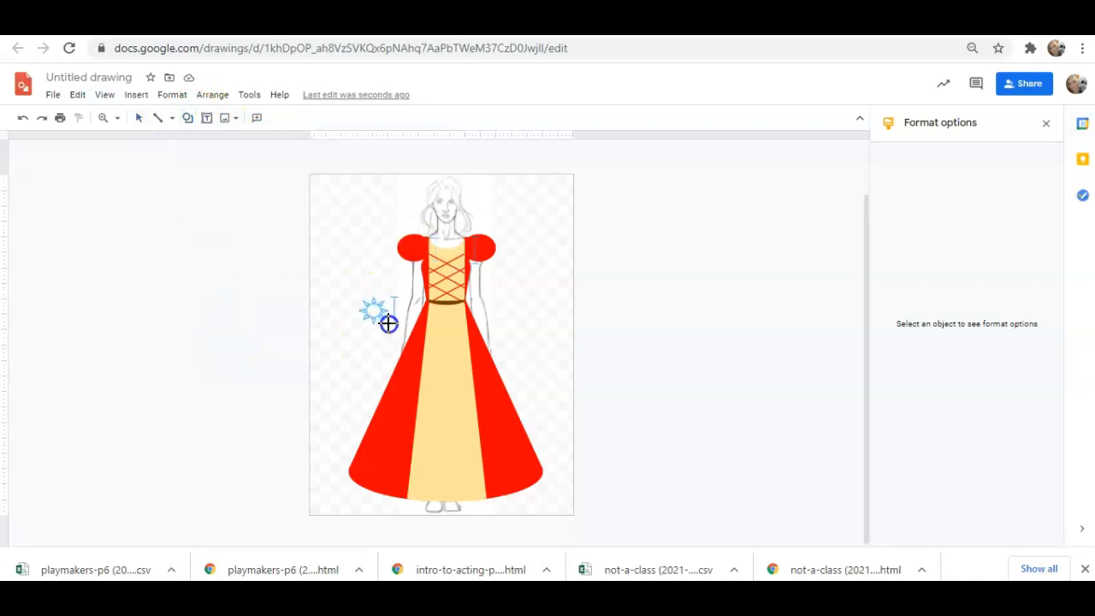
left_click_drag(388, 324, 389, 325)
Move the sun onto the centre of the belt and shrink it to about 0.4 in wide and 0.34 in tall
left_click(116, 118)
left_click(147, 200)
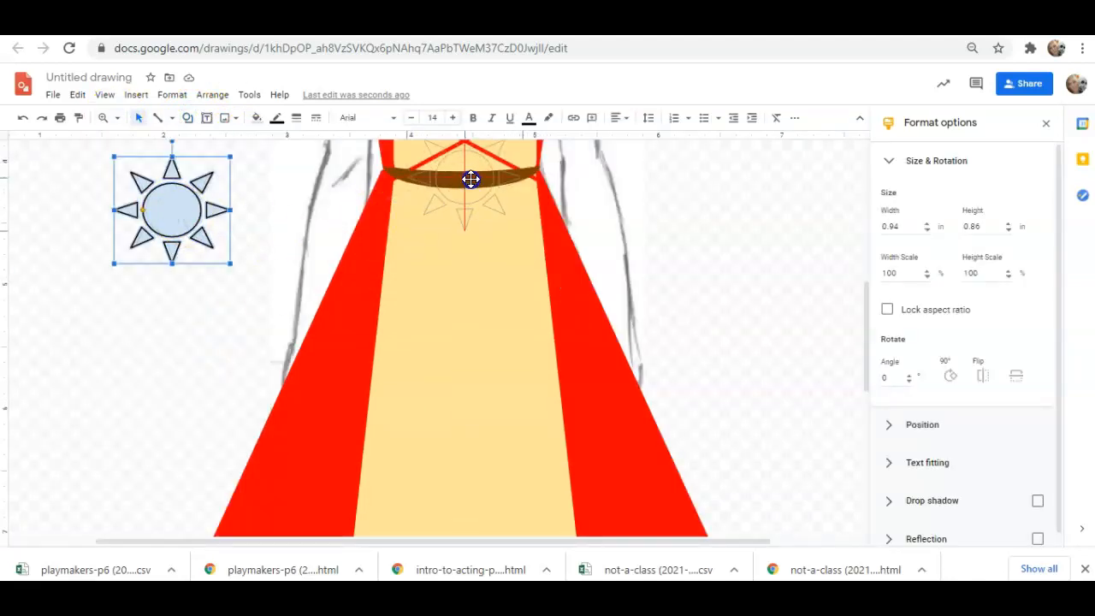
left_click_drag(470, 180, 470, 180)
scroll(471, 180, "up", 2)
left_click_drag(523, 286, 457, 349)
left_click_drag(427, 372, 460, 341)
Fill the sun buckle in golden yellow and recolour its black outline to suit
left_click(256, 117)
left_click(322, 229)
left_click(276, 117)
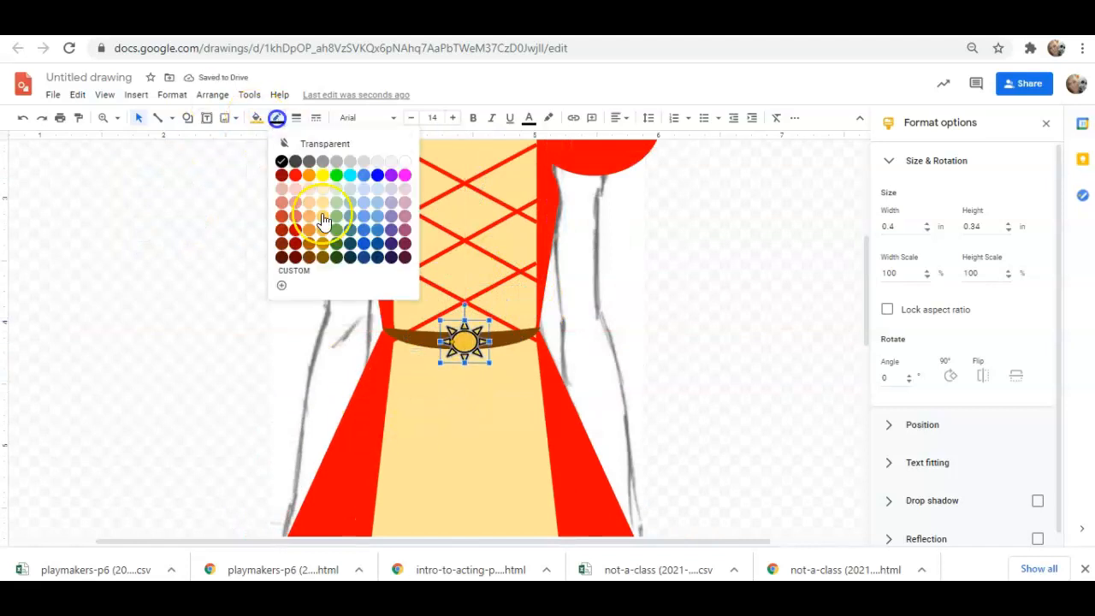
left_click(733, 317)
left_click(115, 118)
left_click(153, 140)
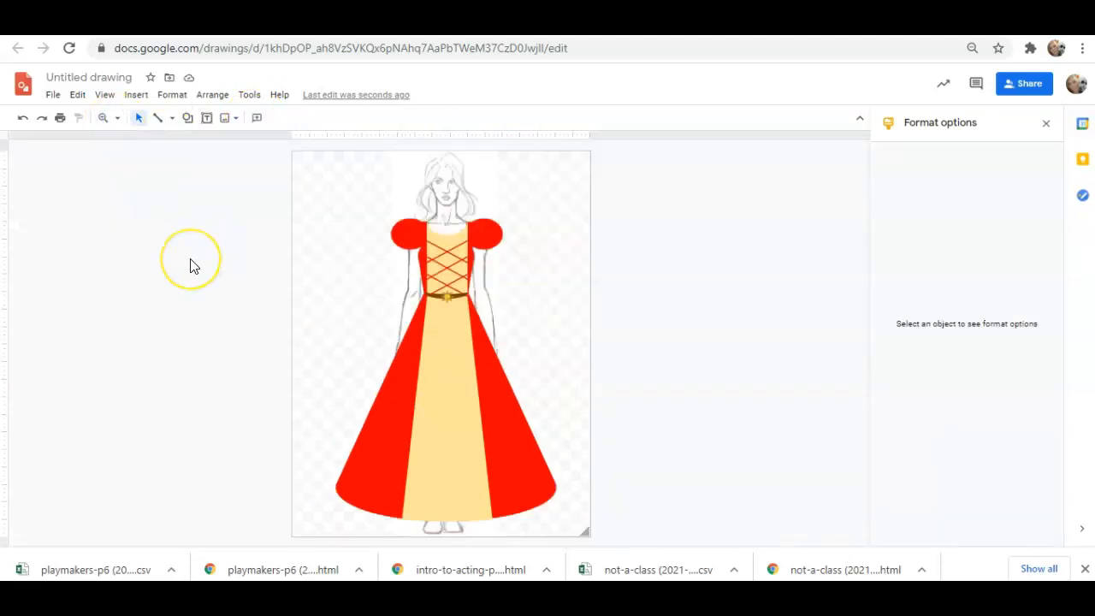